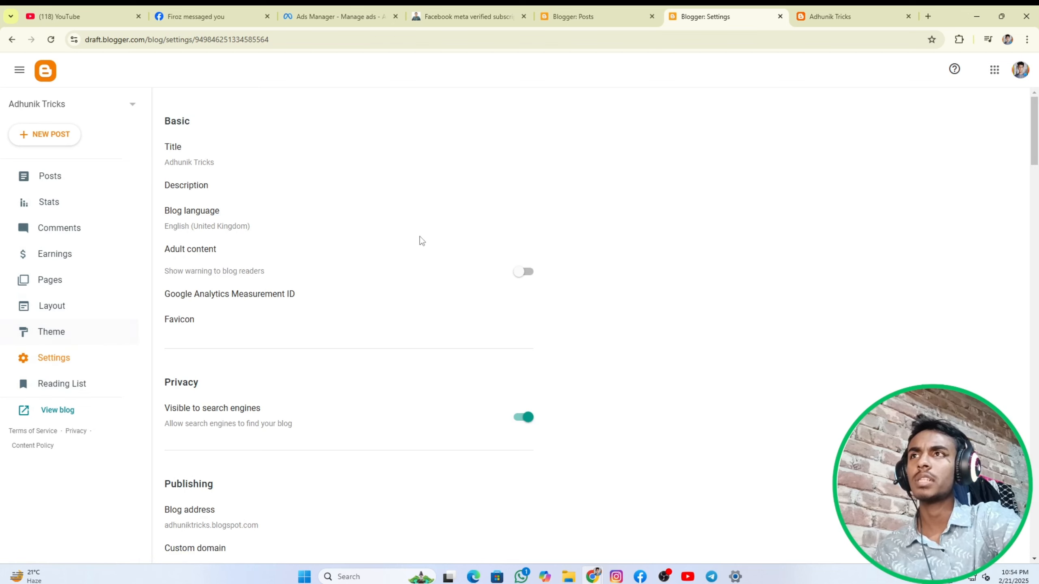
# - Open the custom domain setting in the blog's publishing settings
pyautogui.scroll(-5, 313, 313)
pyautogui.click(193, 333)
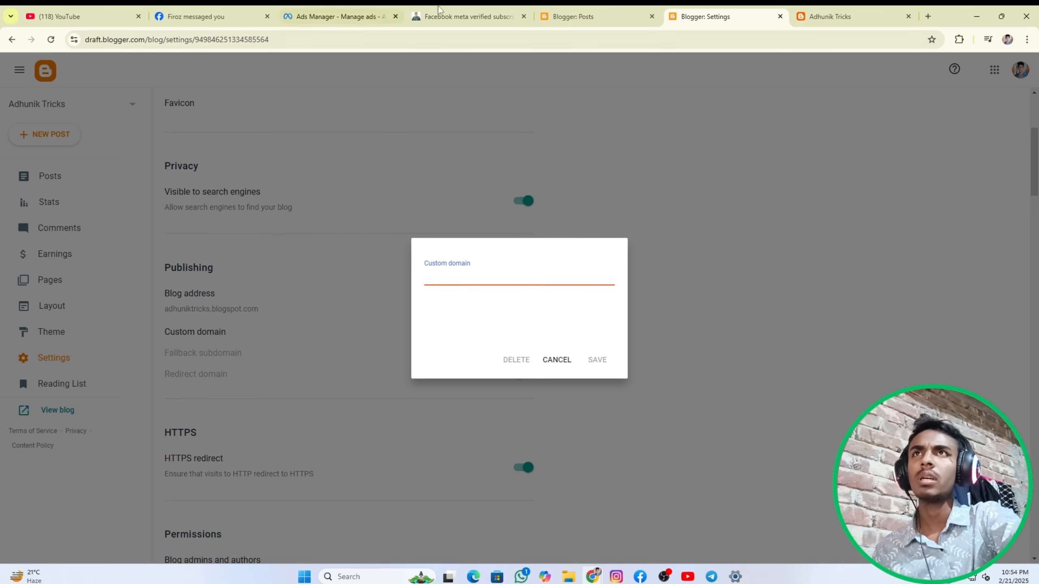
# - Switch to the Hostinger panel in Edge and open the DNS and nameserver settings of adhuniktricks.com
pyautogui.click(478, 579)
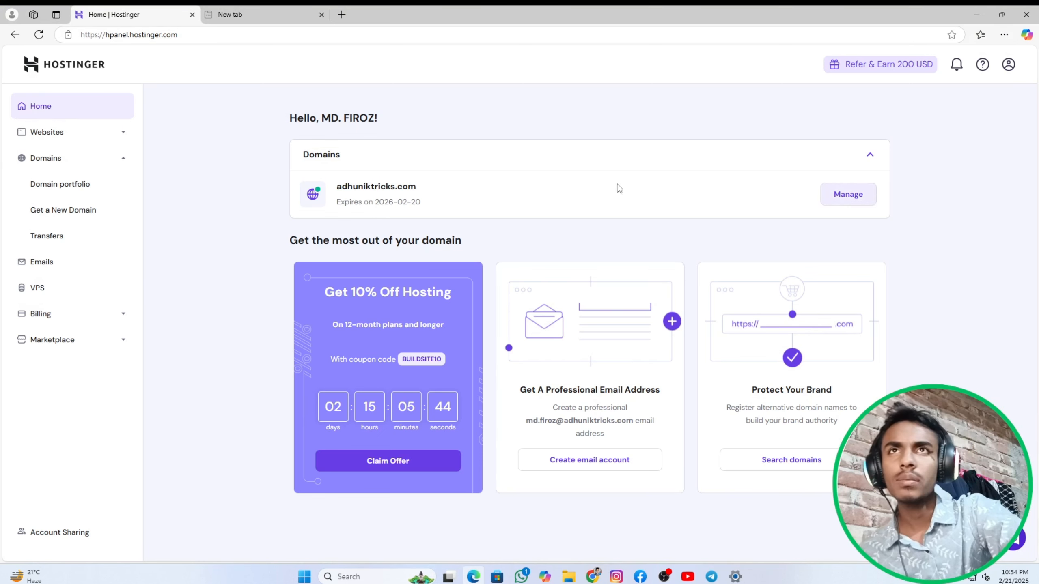
pyautogui.click(839, 197)
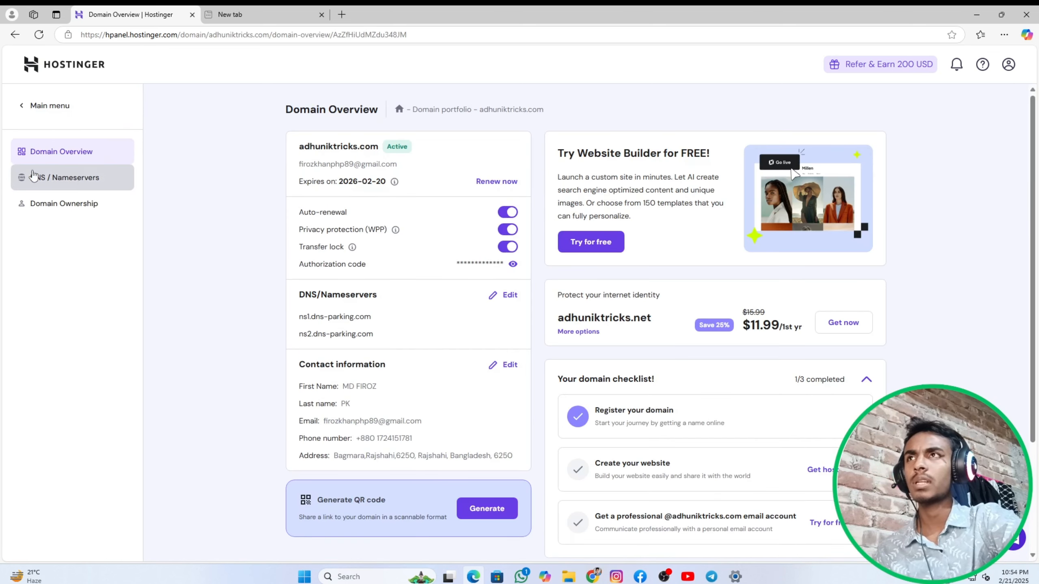
pyautogui.click(78, 178)
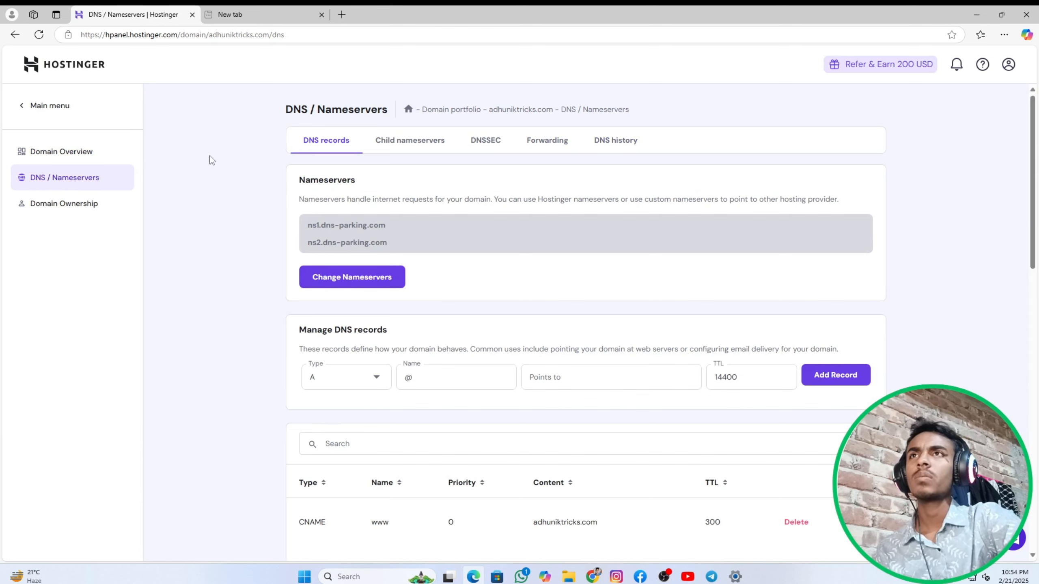
# - Delete the www CNAME record, the listed CAA records and the A record pointing to 84.32.84.32
pyautogui.scroll(-5, 442, 226)
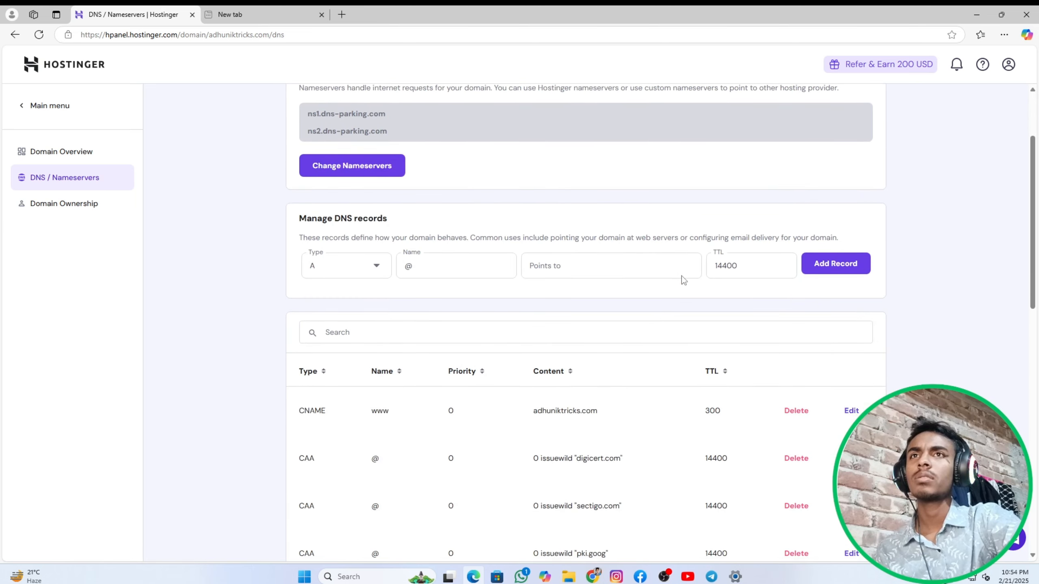
pyautogui.scroll(-1, 614, 234)
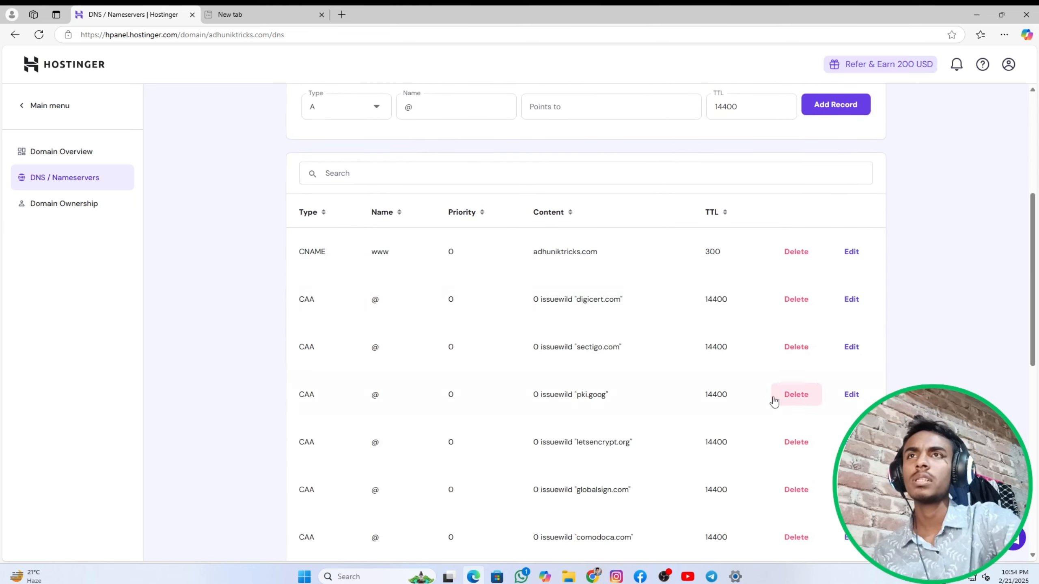
pyautogui.scroll(-1, 753, 368)
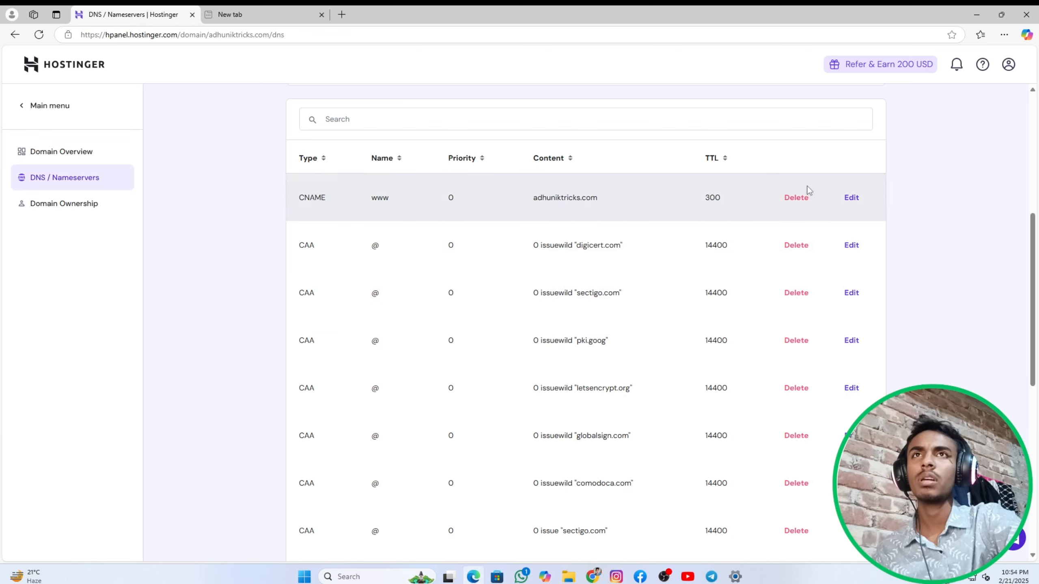
pyautogui.click(797, 198)
pyautogui.click(796, 246)
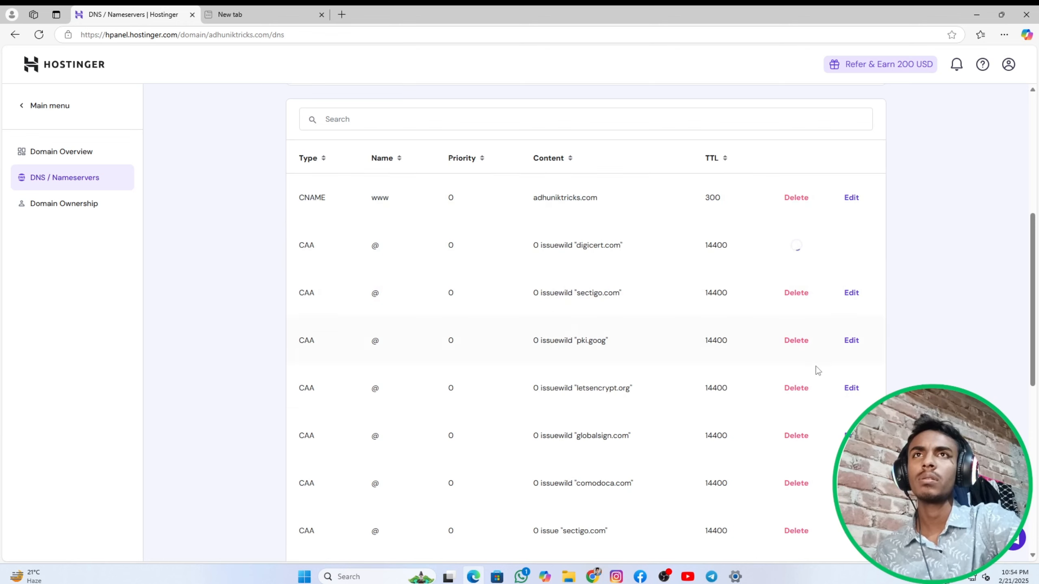
pyautogui.click(797, 294)
pyautogui.click(801, 350)
pyautogui.click(801, 391)
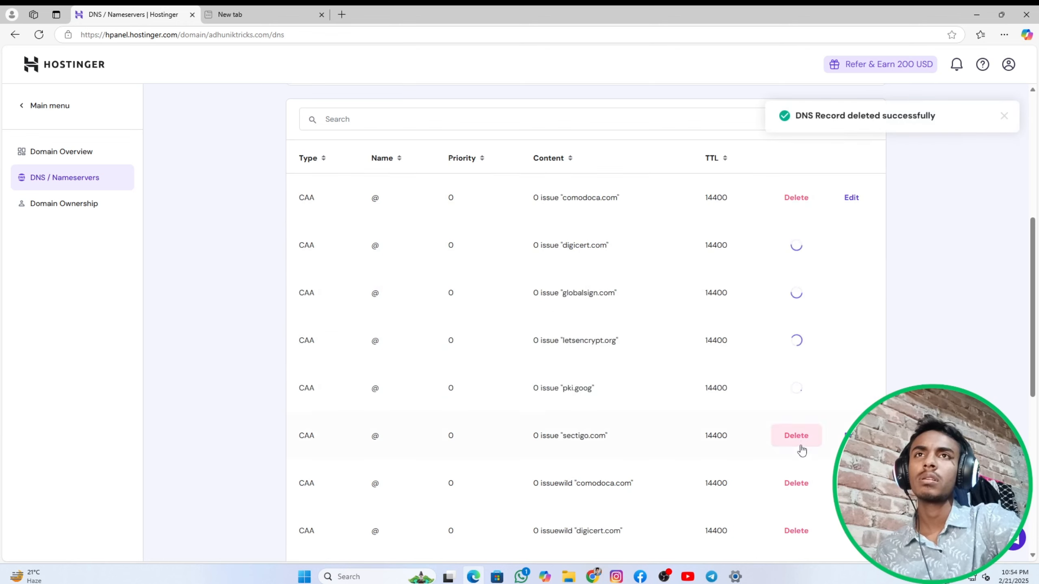
pyautogui.click(801, 440)
pyautogui.click(804, 486)
pyautogui.click(795, 529)
pyautogui.scroll(-3, 795, 491)
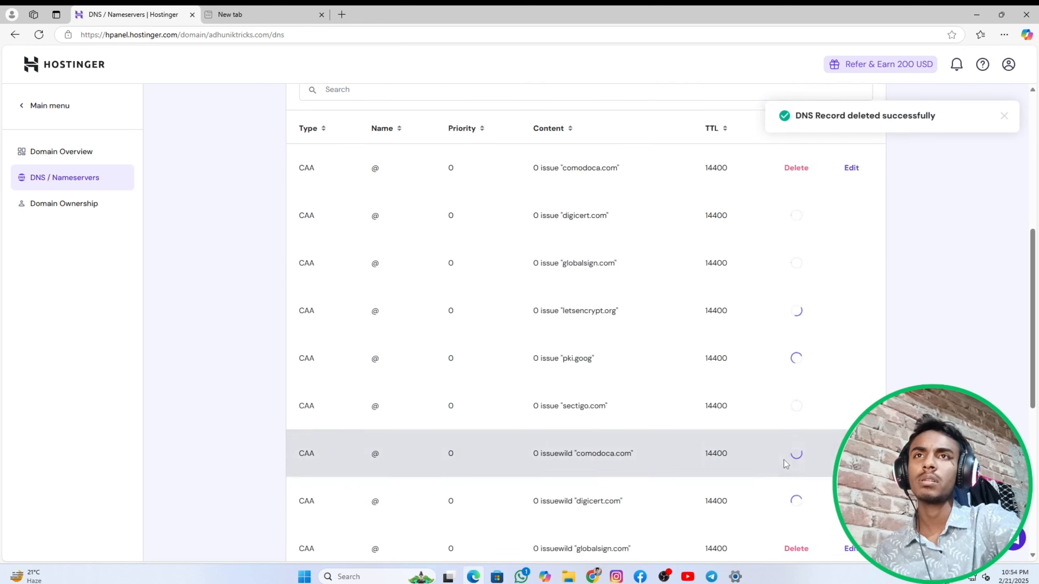
pyautogui.click(795, 471)
pyautogui.click(800, 517)
pyautogui.scroll(-4, 798, 410)
pyautogui.click(798, 356)
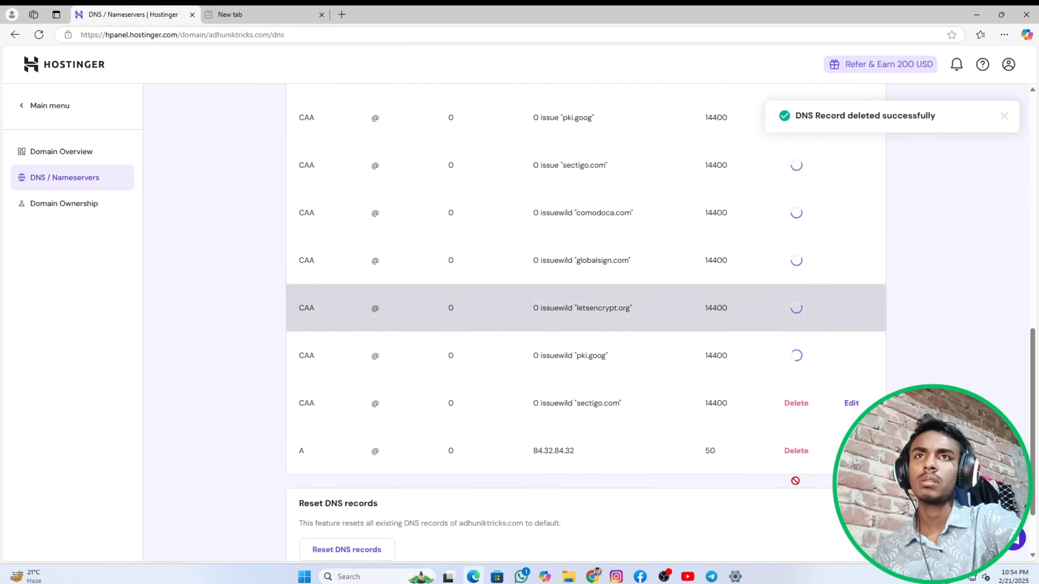
pyautogui.click(805, 405)
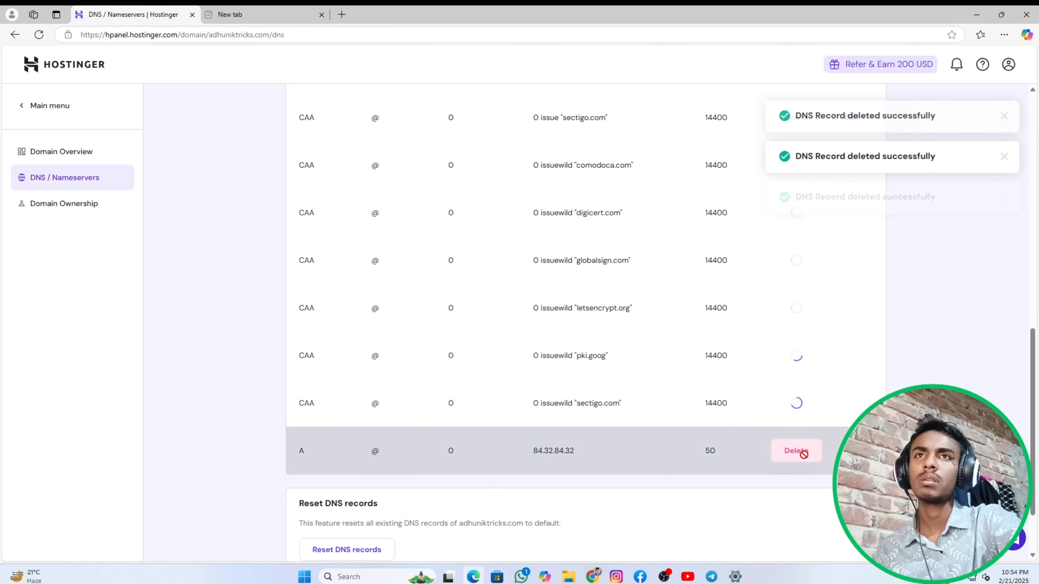
pyautogui.click(802, 453)
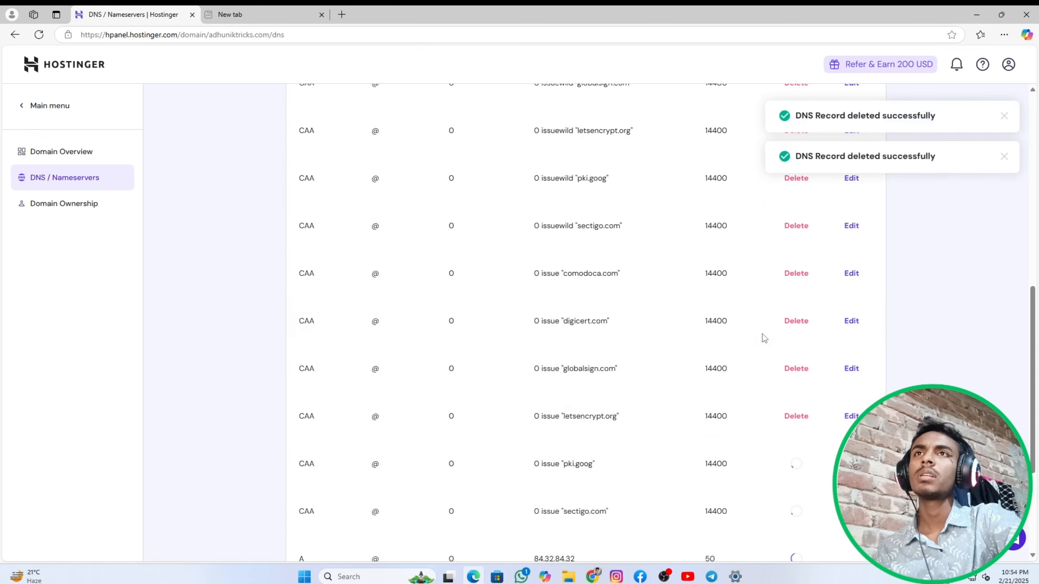
# - Delete the remaining CAA issuewild records, plus the CAA issue records for sectigo.com, pki.goog and letsencrypt.org
pyautogui.click(794, 466)
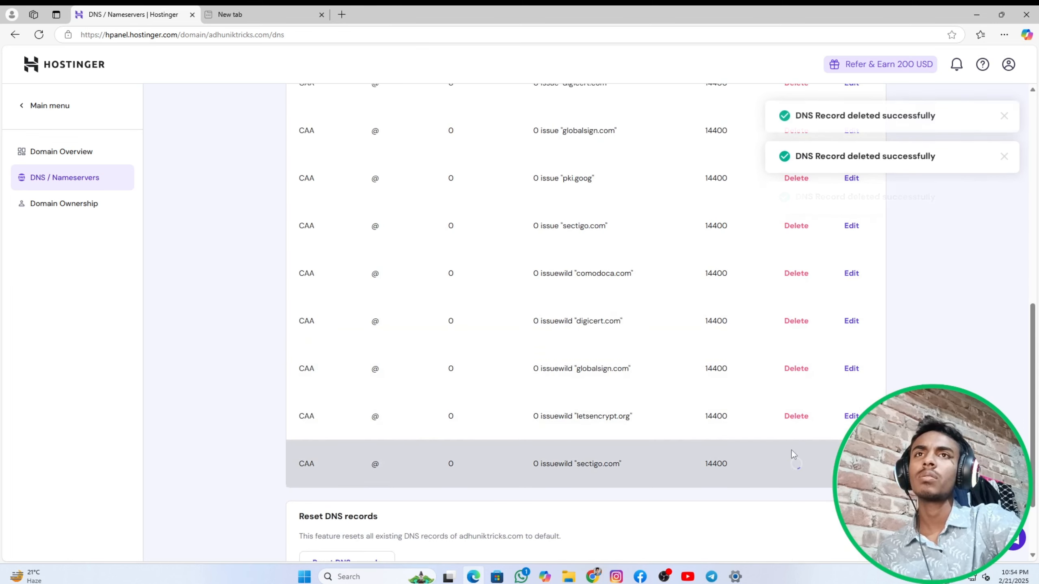
pyautogui.click(795, 415)
pyautogui.click(796, 368)
pyautogui.click(796, 321)
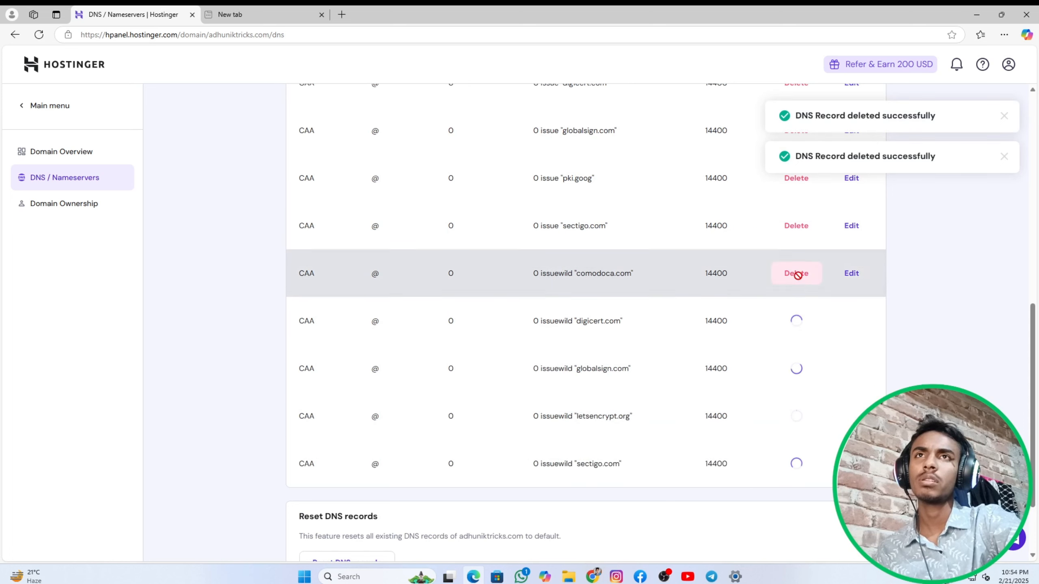
pyautogui.click(796, 273)
pyautogui.scroll(3, 796, 287)
pyautogui.click(796, 389)
pyautogui.click(796, 340)
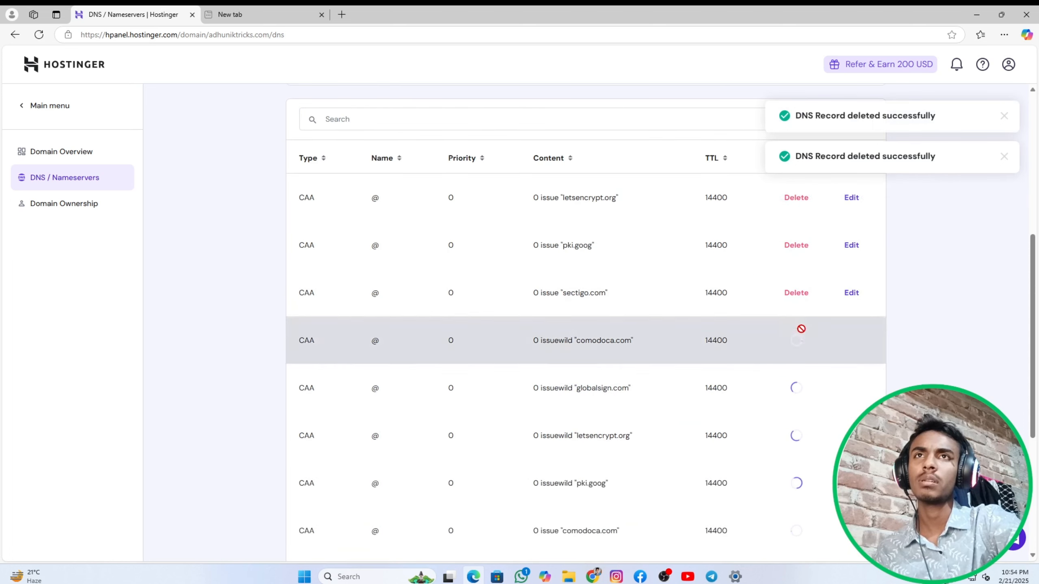
pyautogui.click(796, 293)
pyautogui.click(797, 246)
pyautogui.click(796, 198)
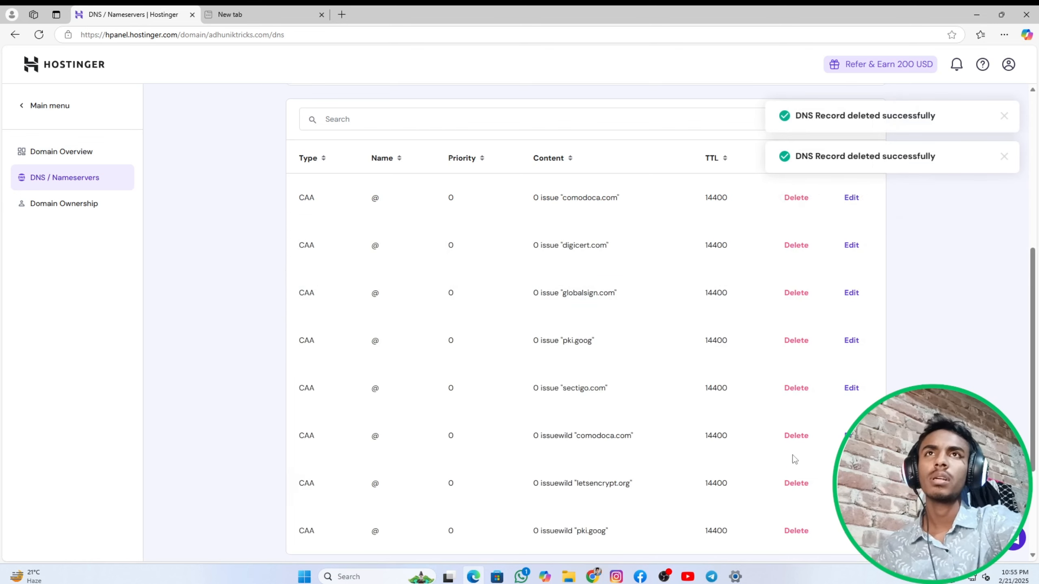
# - Delete every CAA record still listed, from the pki.goog issuewild entry up to the comodoca.com issue entry
pyautogui.click(796, 531)
pyautogui.click(796, 483)
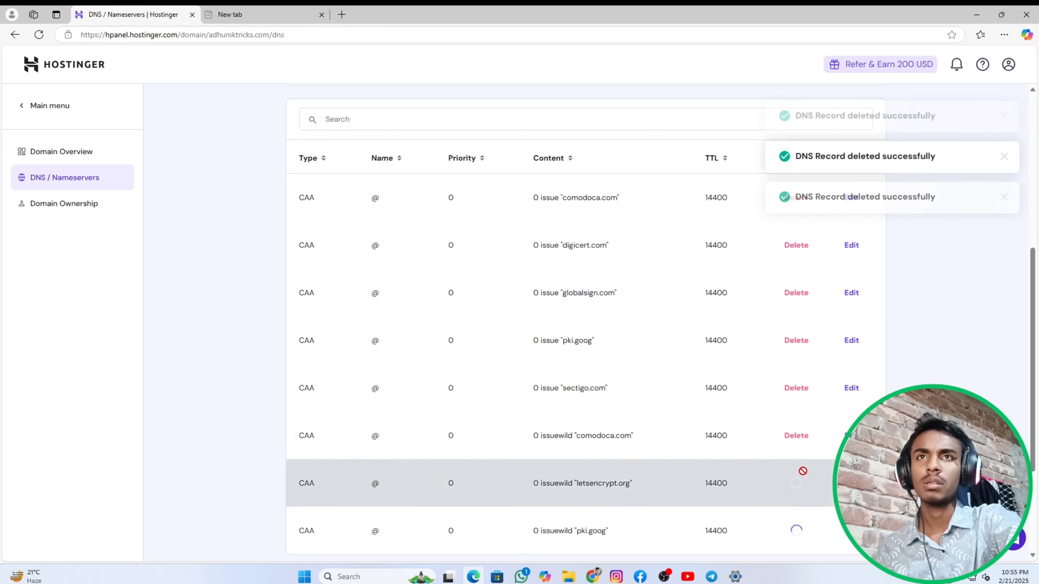
pyautogui.click(796, 435)
pyautogui.click(796, 388)
pyautogui.click(796, 342)
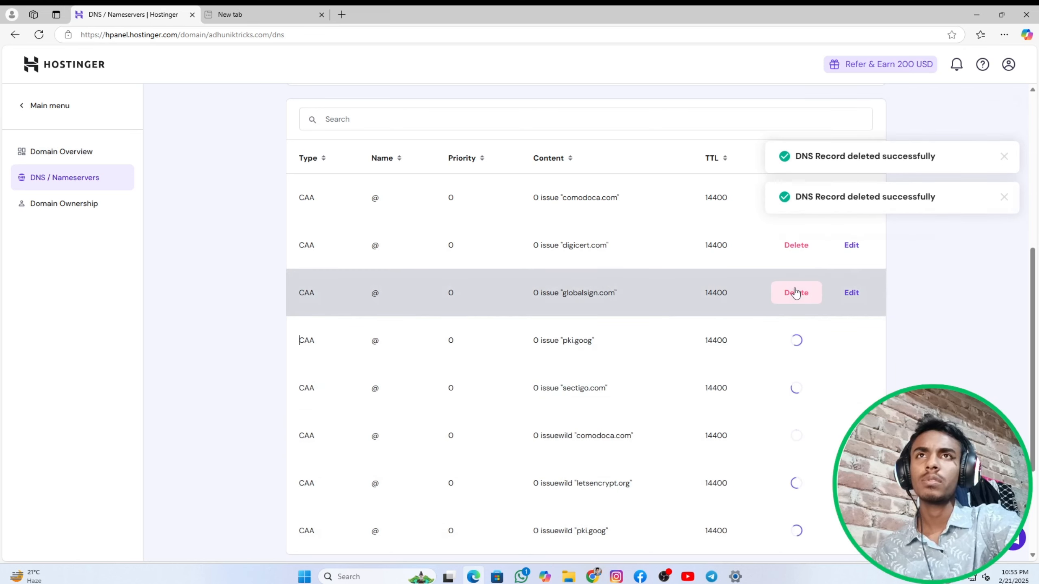
pyautogui.click(796, 292)
pyautogui.click(797, 245)
pyautogui.click(796, 197)
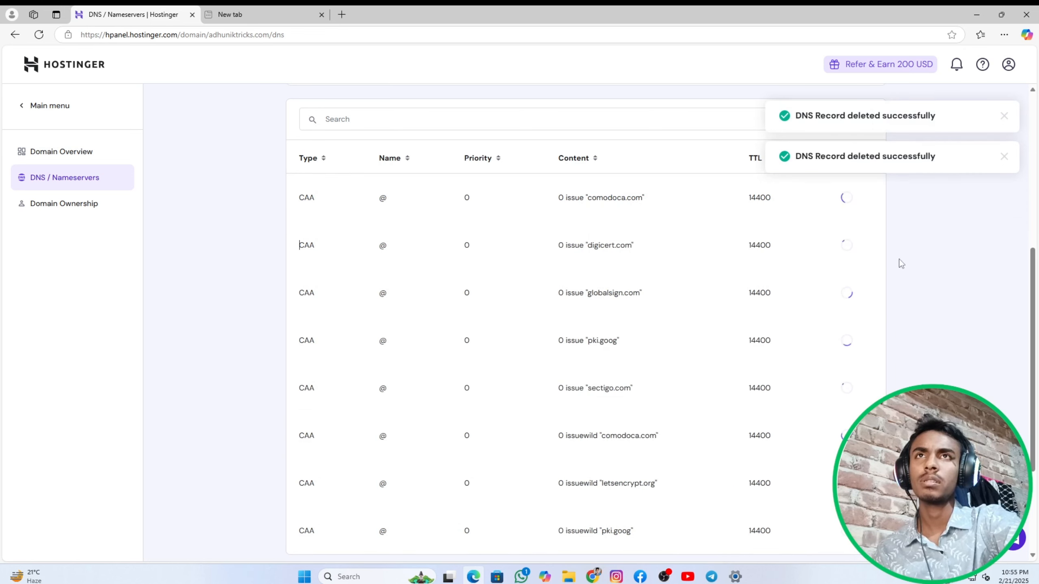
# - Delete the leftover CAA issuewild records and the issue records for pki.goog, globalsign.com and digicert.com
pyautogui.scroll(-4, 895, 354)
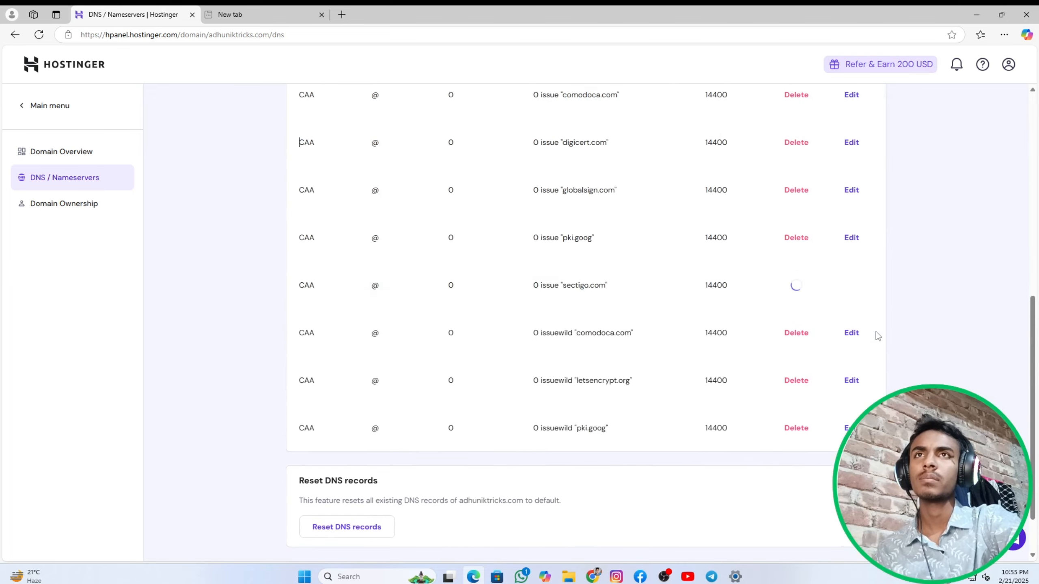
pyautogui.click(813, 433)
pyautogui.click(798, 383)
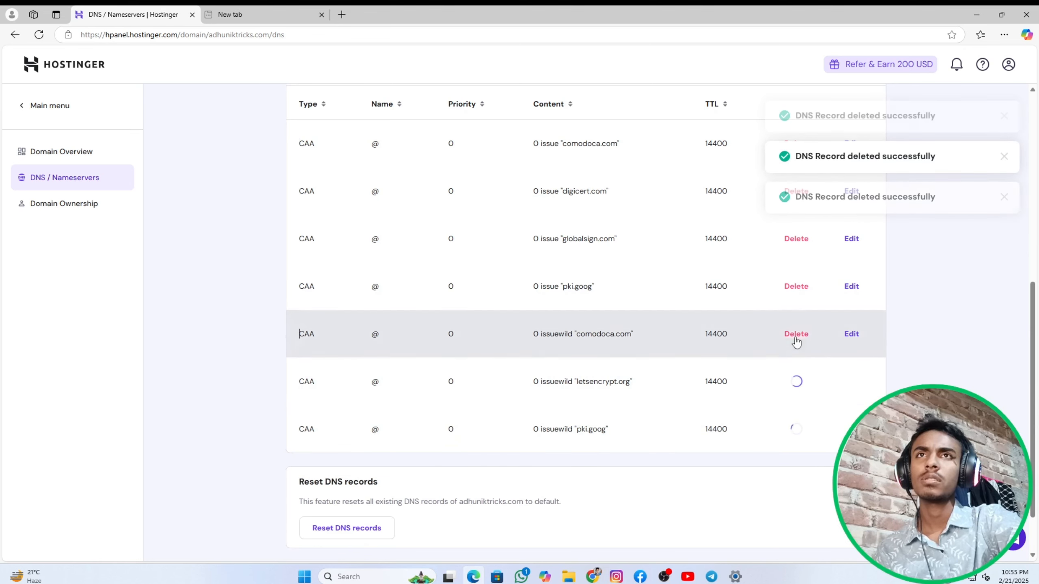
pyautogui.click(797, 336)
pyautogui.click(798, 288)
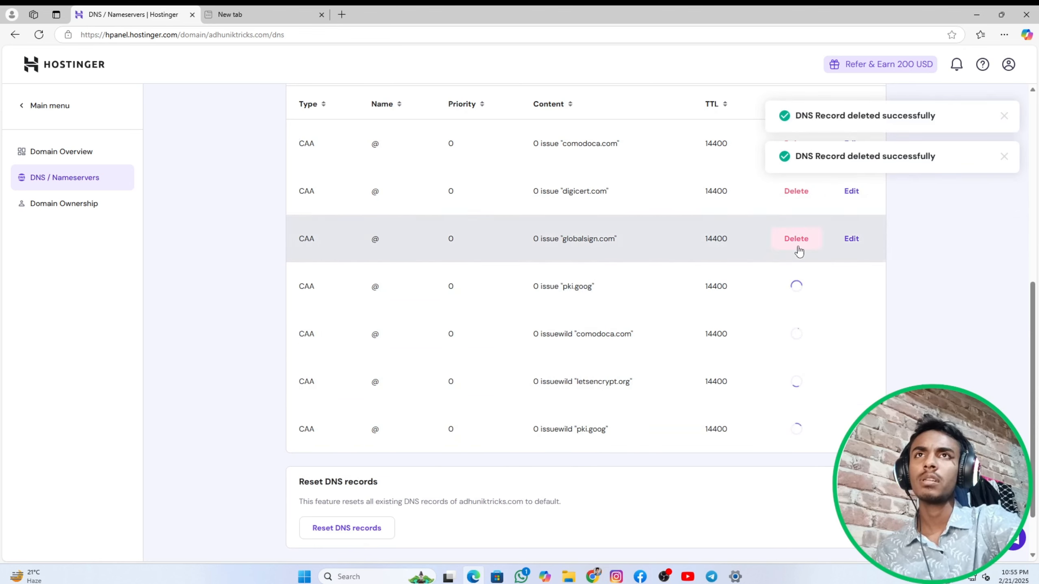
pyautogui.click(798, 242)
pyautogui.click(797, 193)
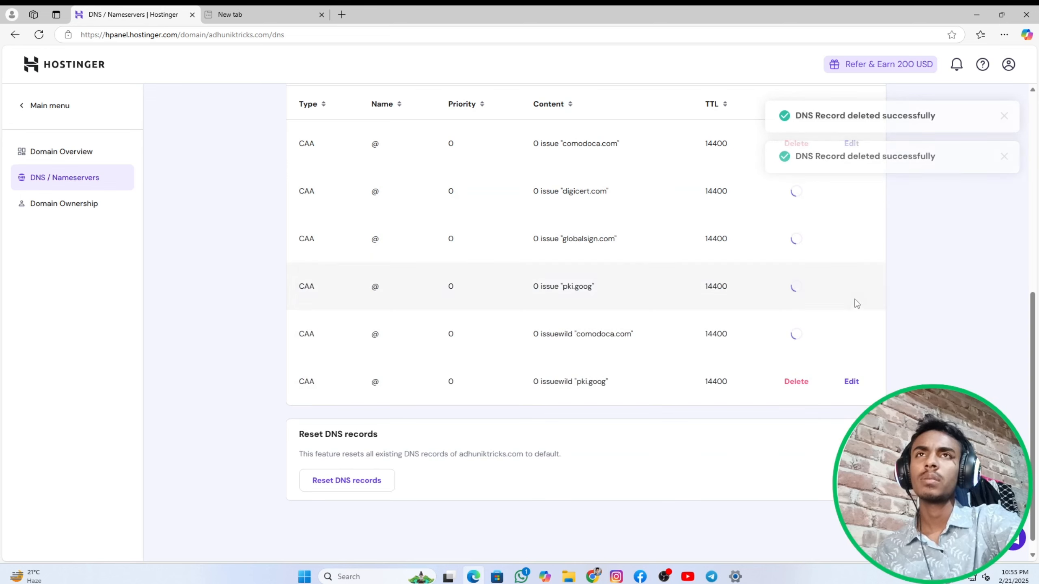
# - Delete the CAA issue records for comodoca.com, globalsign.com and pki.goog and the issuewild records for comodoca.com, pki.goog and letsencrypt.org
pyautogui.click(802, 252)
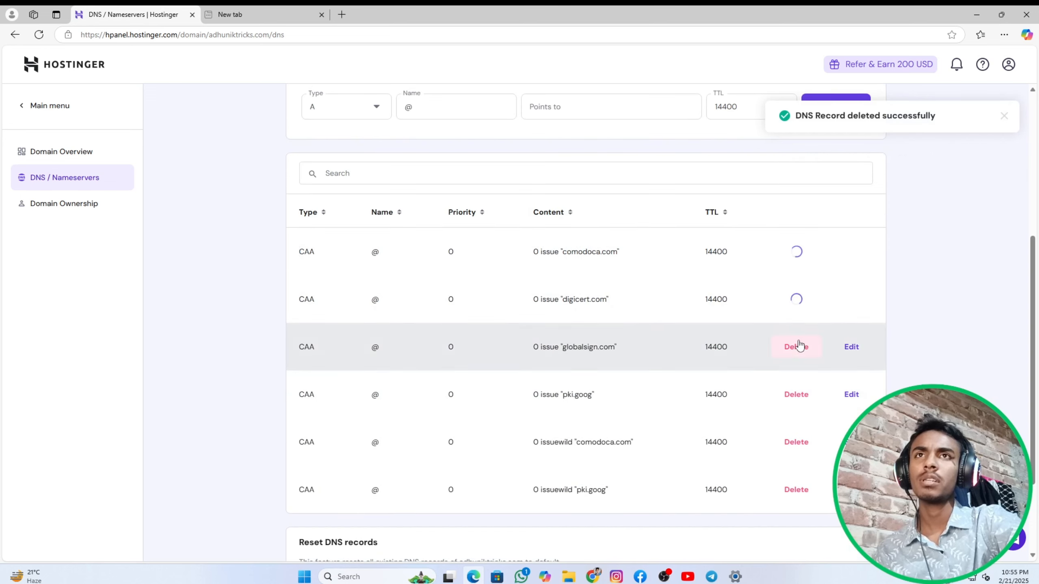
pyautogui.click(801, 345)
pyautogui.click(800, 395)
pyautogui.click(800, 443)
pyautogui.click(798, 490)
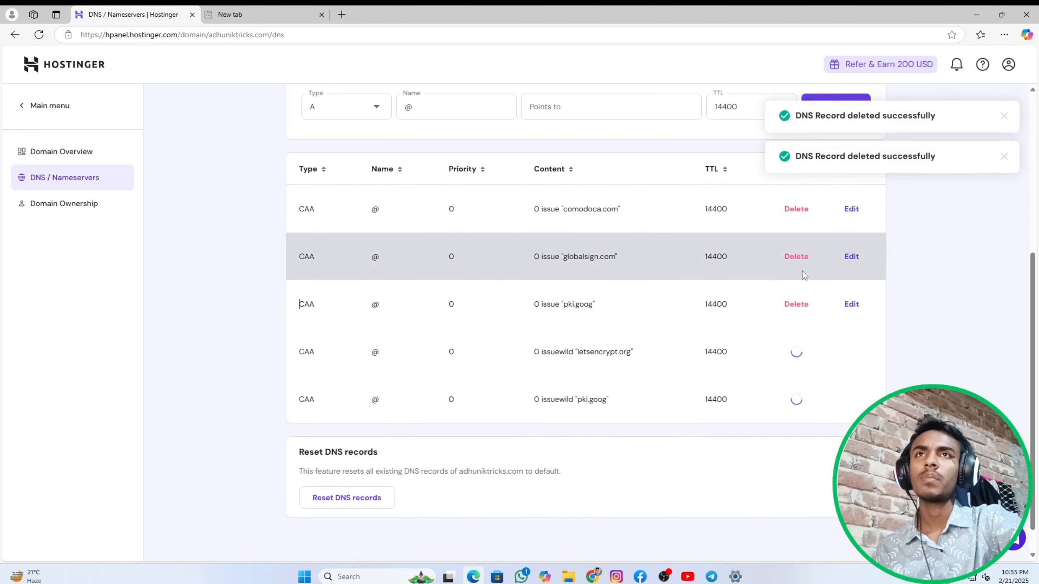
pyautogui.click(801, 262)
pyautogui.click(802, 306)
pyautogui.click(802, 352)
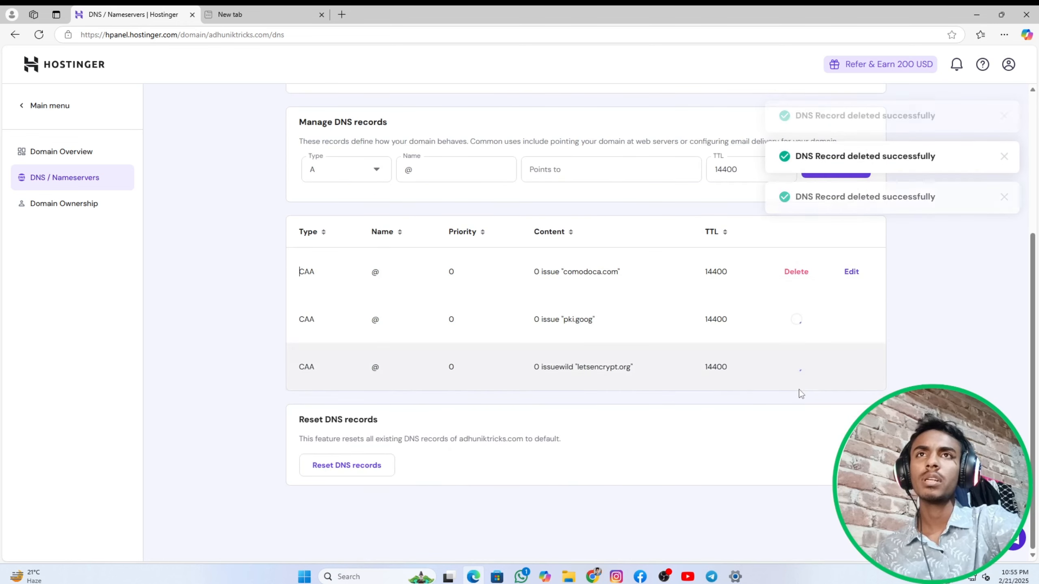
pyautogui.click(797, 272)
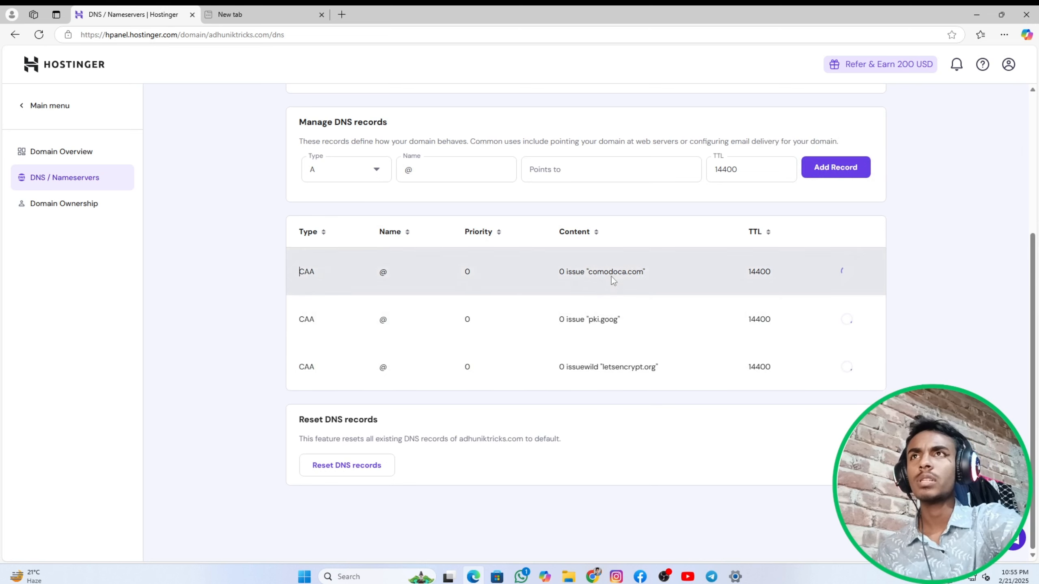
# - Select the domain name adhuniktricks.com in the page's breadcrumb
pyautogui.scroll(5, 364, 265)
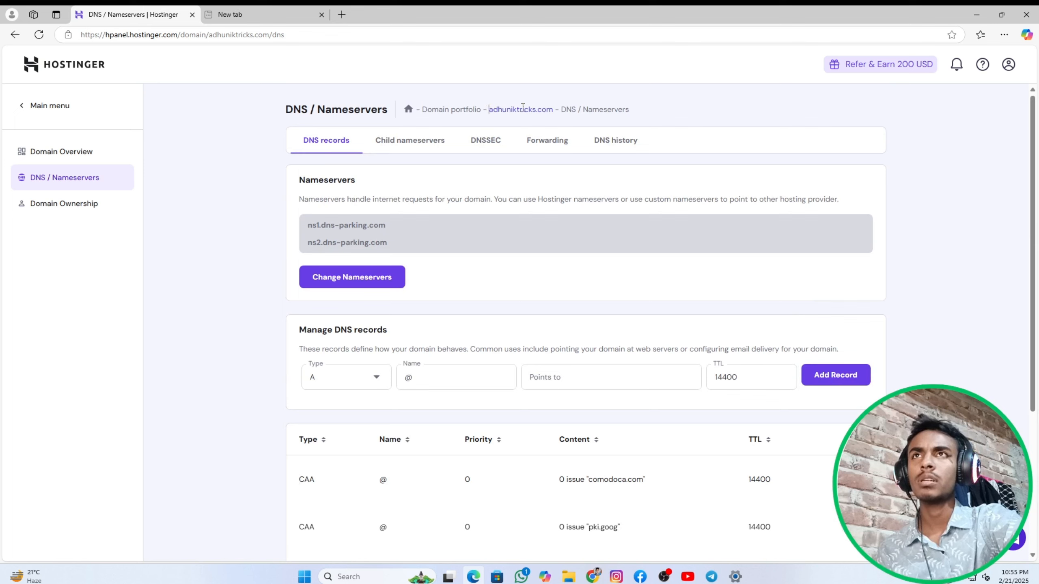
pyautogui.moveTo(522, 107); pyautogui.dragTo(554, 107)
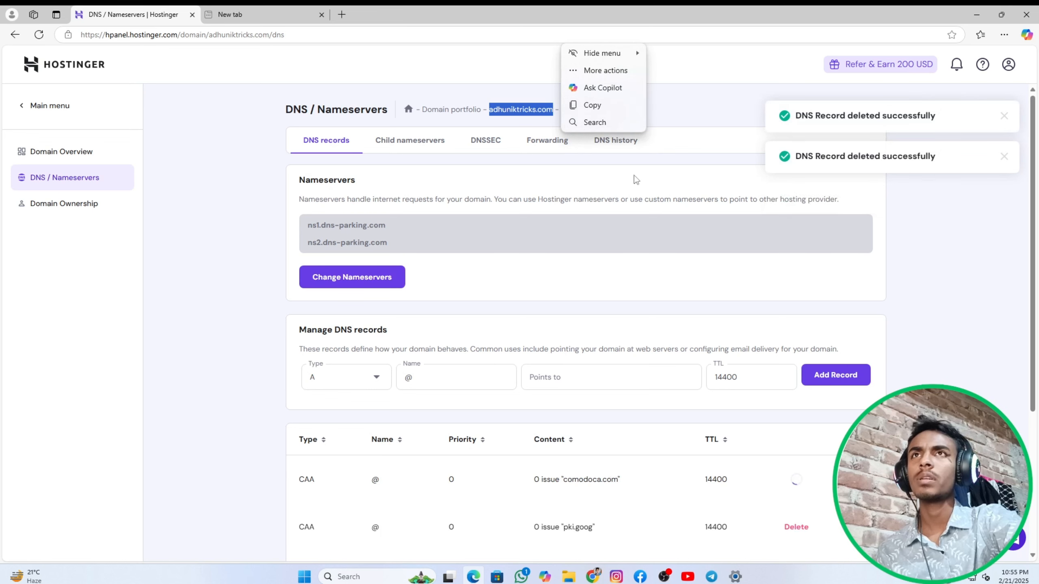
# - Delete the last CAA records: the letsencrypt.org issuewild entry and the pki.goog and comodoca.com issue entries
pyautogui.scroll(-3, 800, 447)
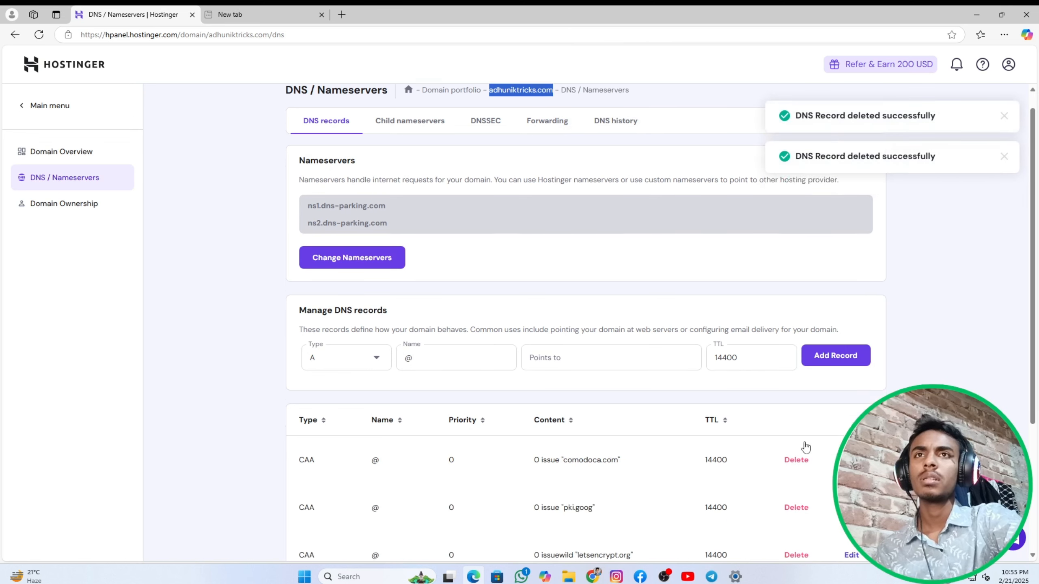
pyautogui.click(794, 477)
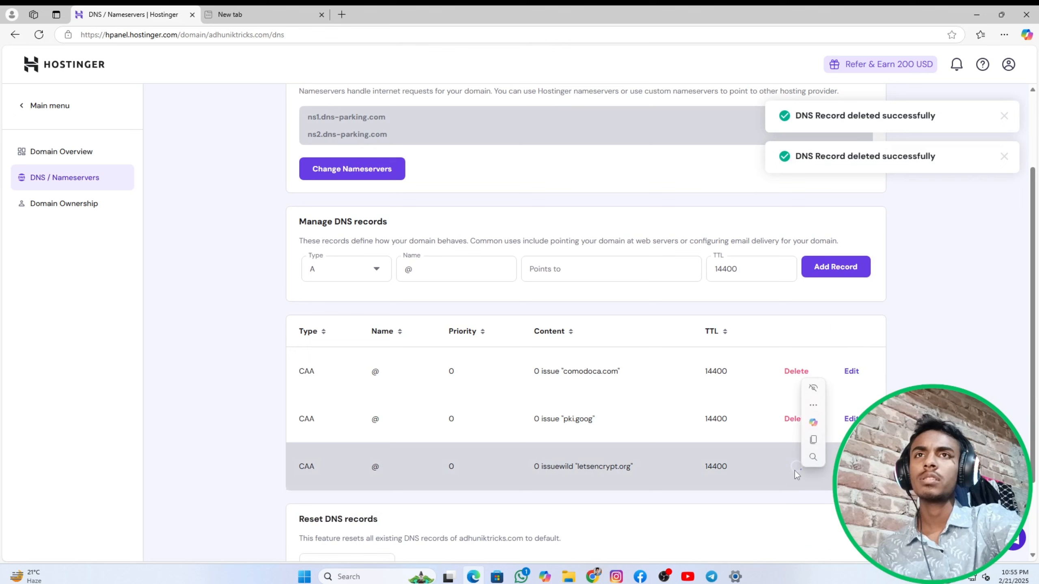
pyautogui.click(792, 419)
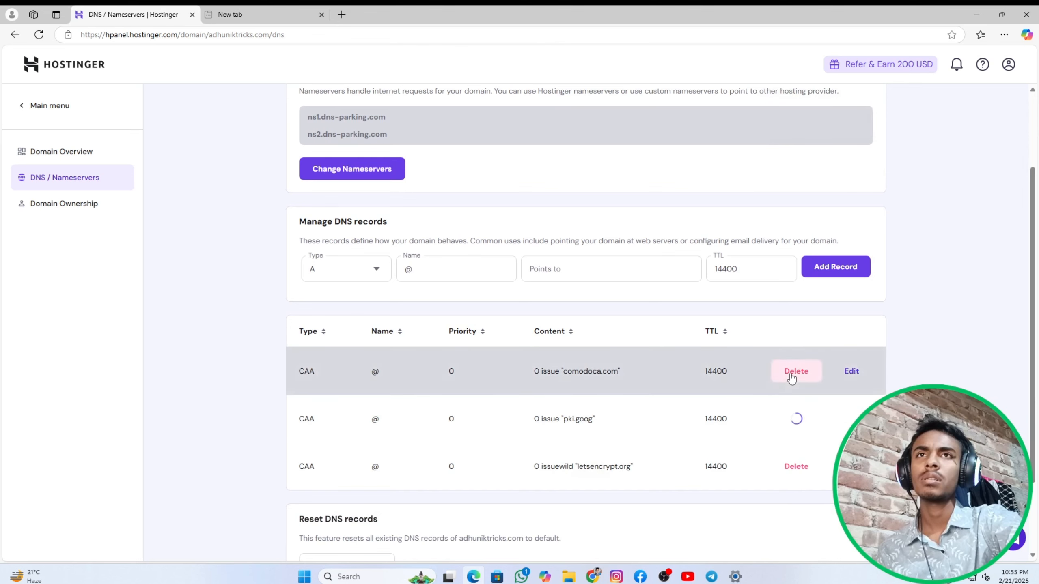
pyautogui.click(796, 372)
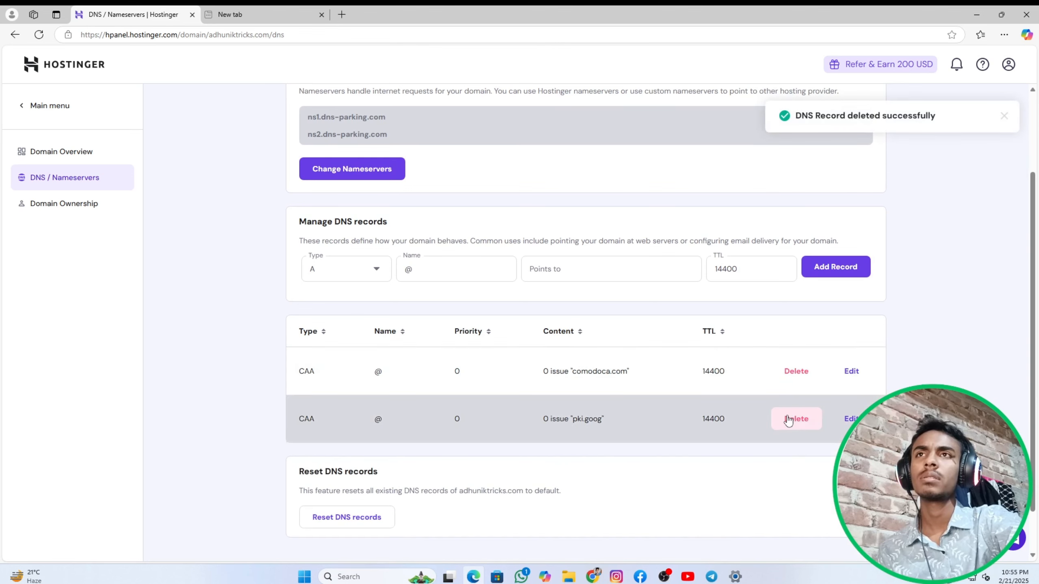
pyautogui.click(792, 374)
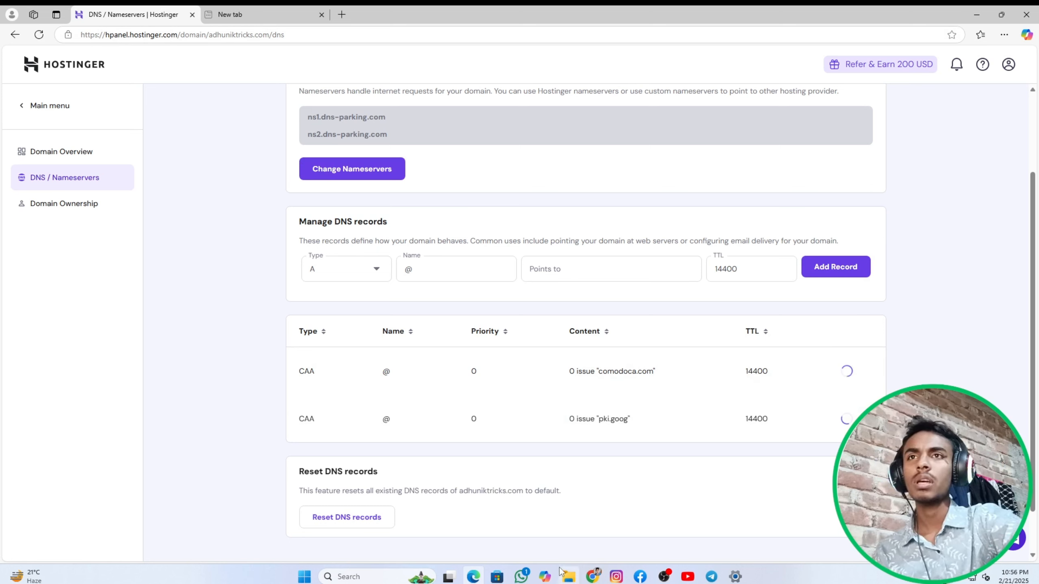
pyautogui.moveTo(594, 575)
pyautogui.click(578, 538)
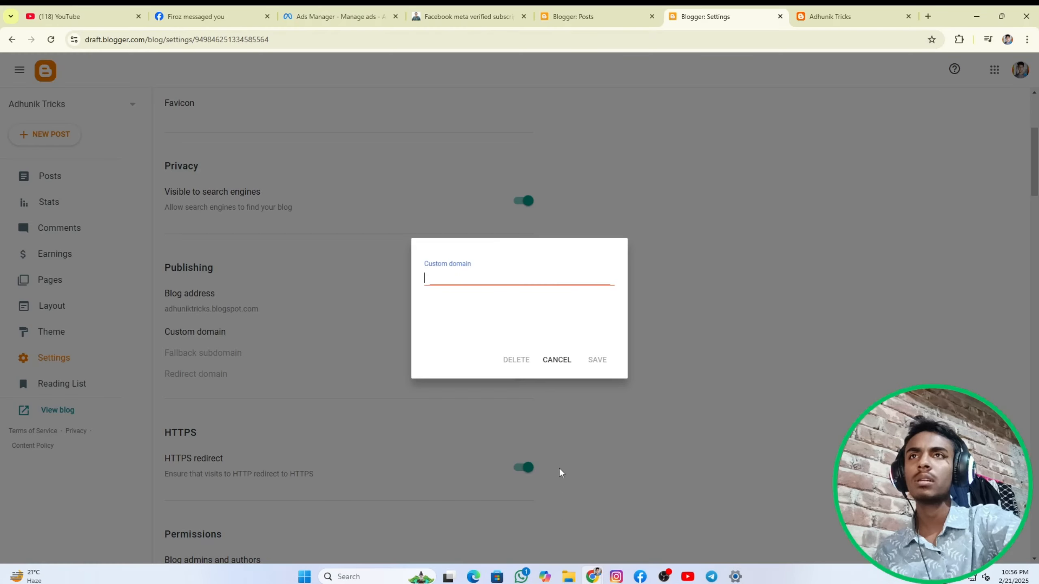
pyautogui.rightClick(443, 276)
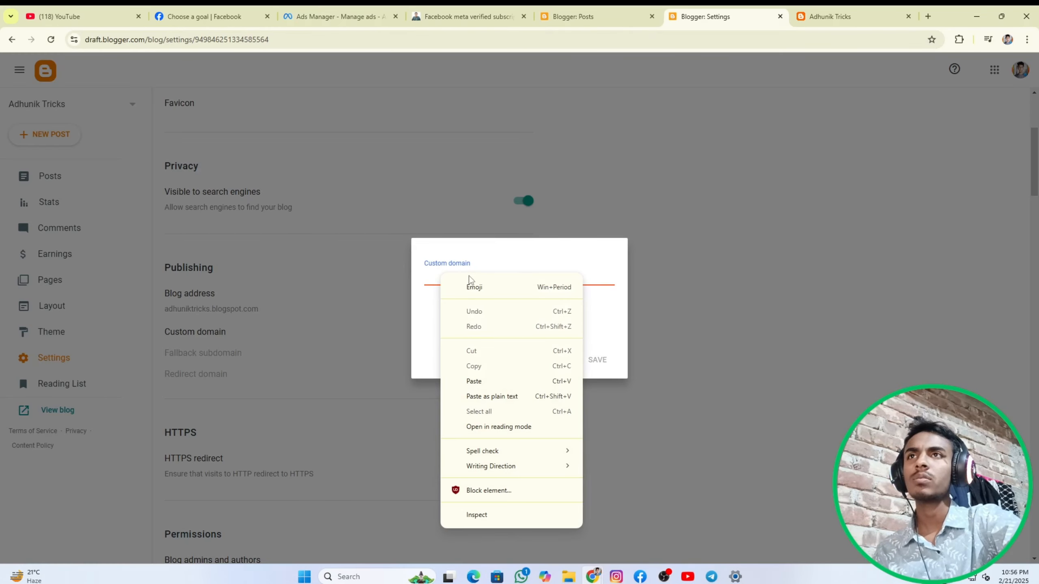
pyautogui.click(488, 374)
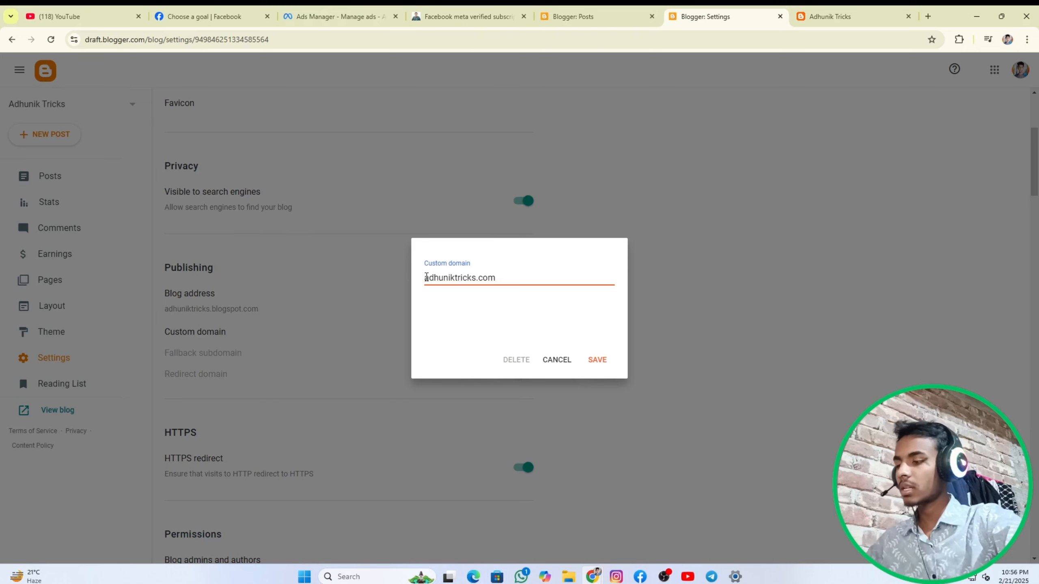
pyautogui.write('www')
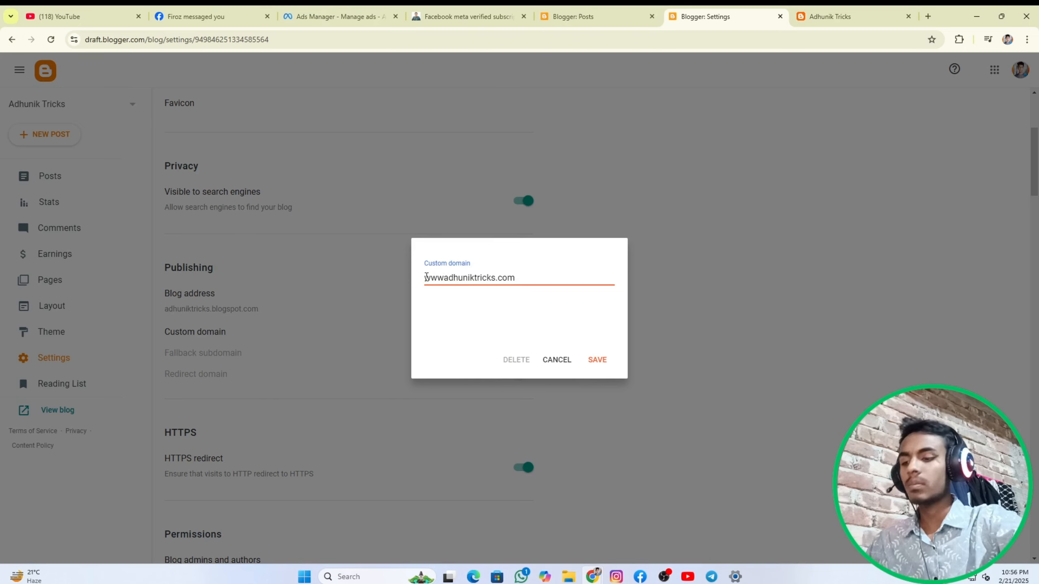
pyautogui.write('.')
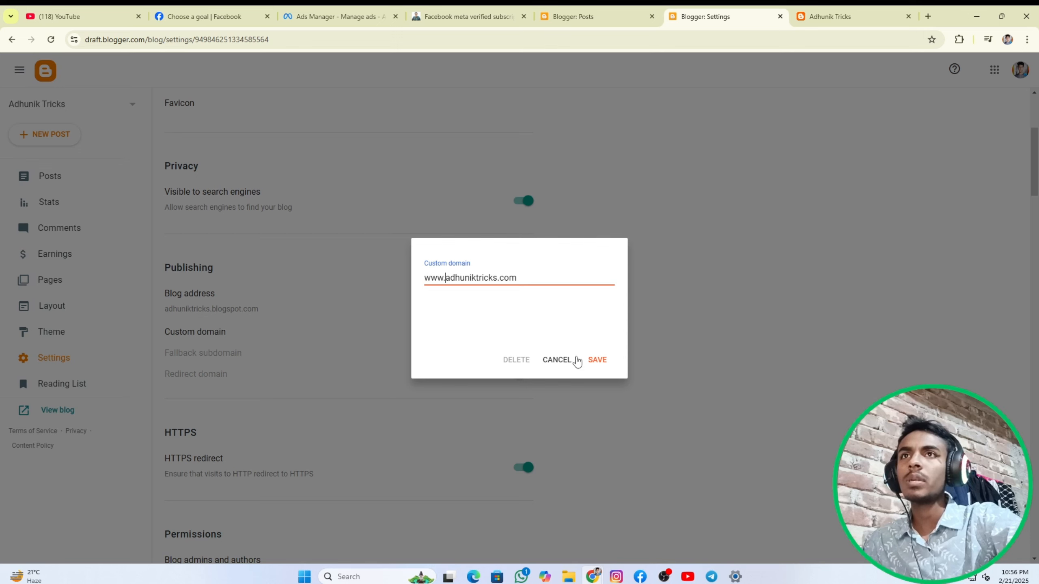
pyautogui.click(598, 360)
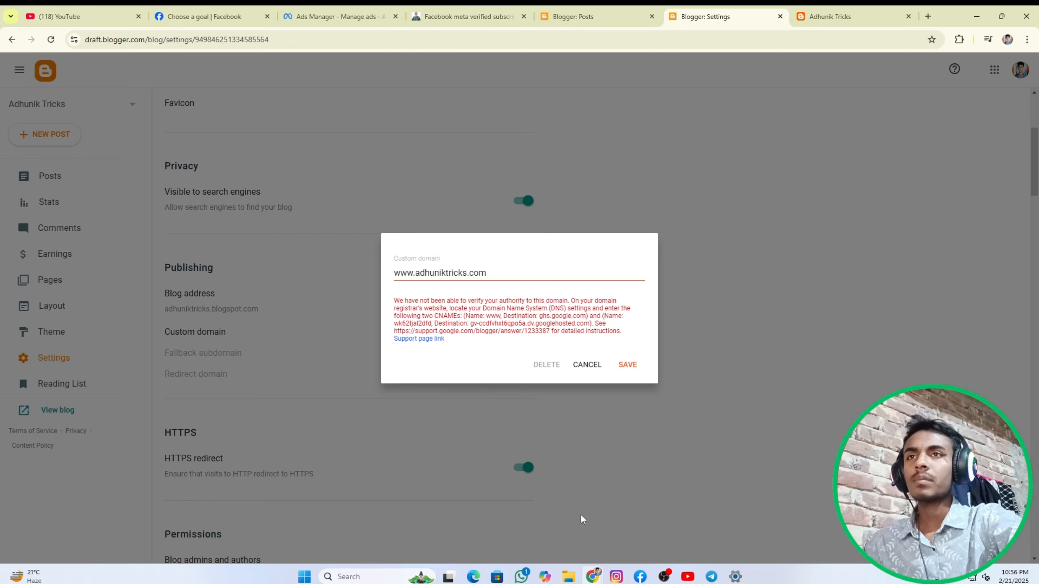
# - Switch to the Edge window and load adhuniktricks.com in a new tab to check the domain
pyautogui.moveTo(474, 575)
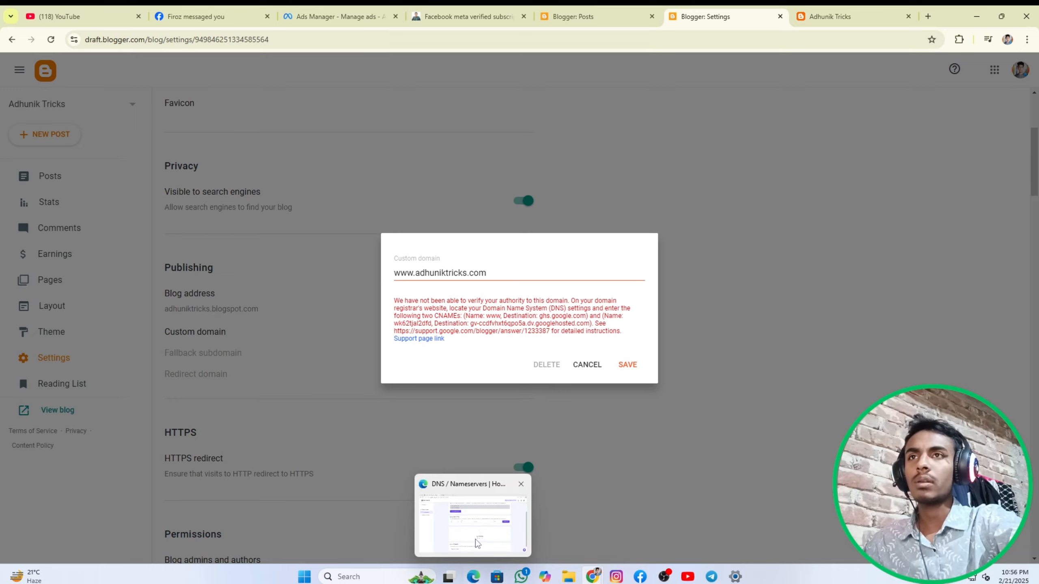
pyautogui.click(477, 543)
pyautogui.scroll(3, 359, 364)
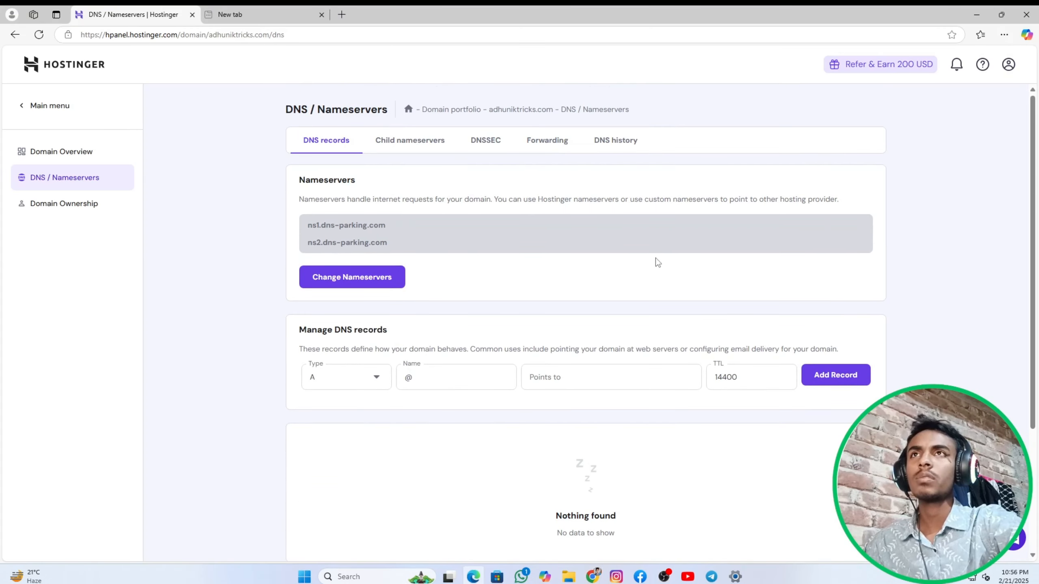
pyautogui.click(343, 15)
pyautogui.rightClick(354, 31)
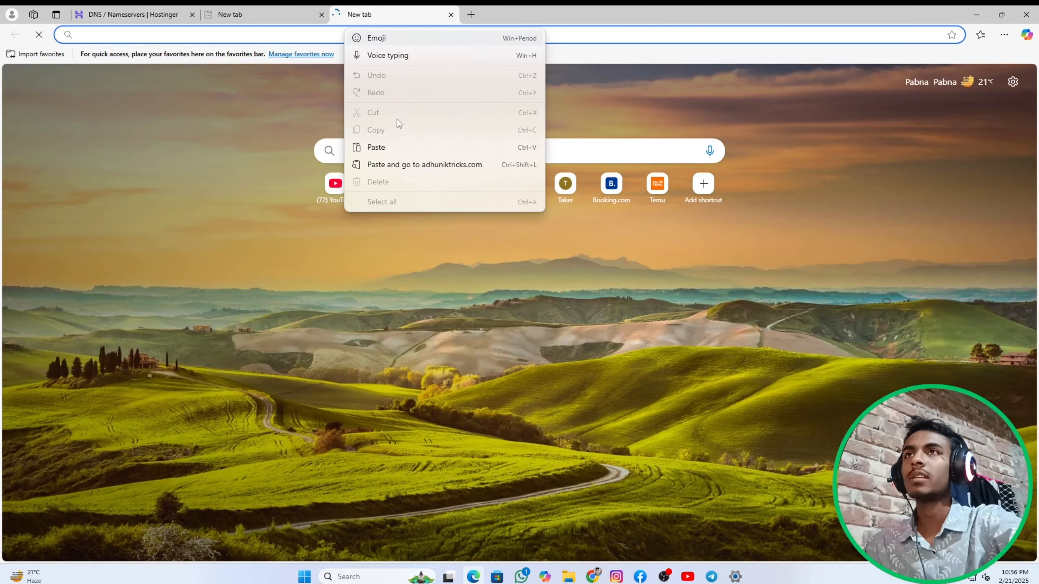
pyautogui.click(384, 147)
pyautogui.press('Return')
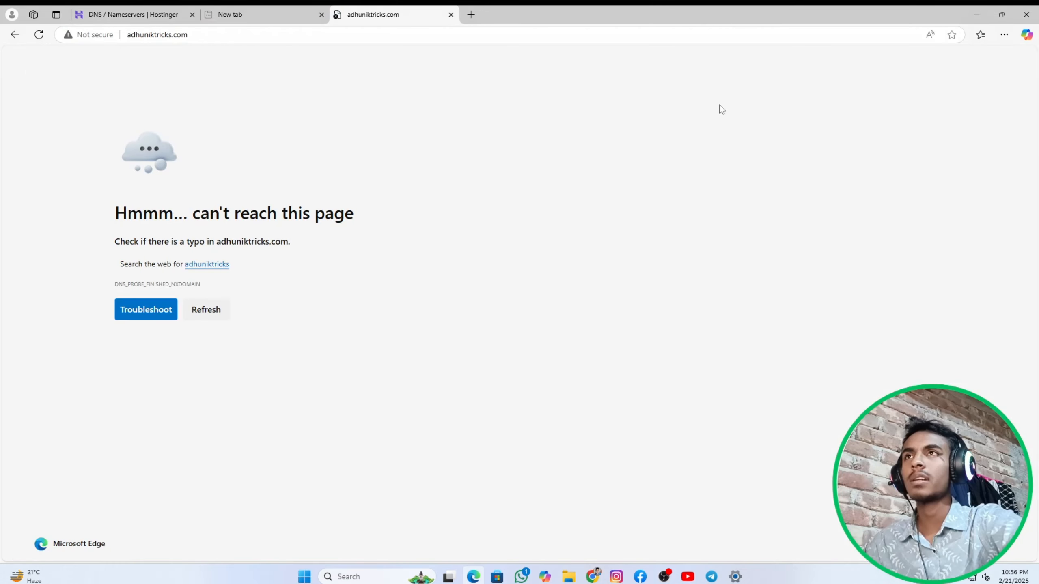
pyautogui.click(131, 14)
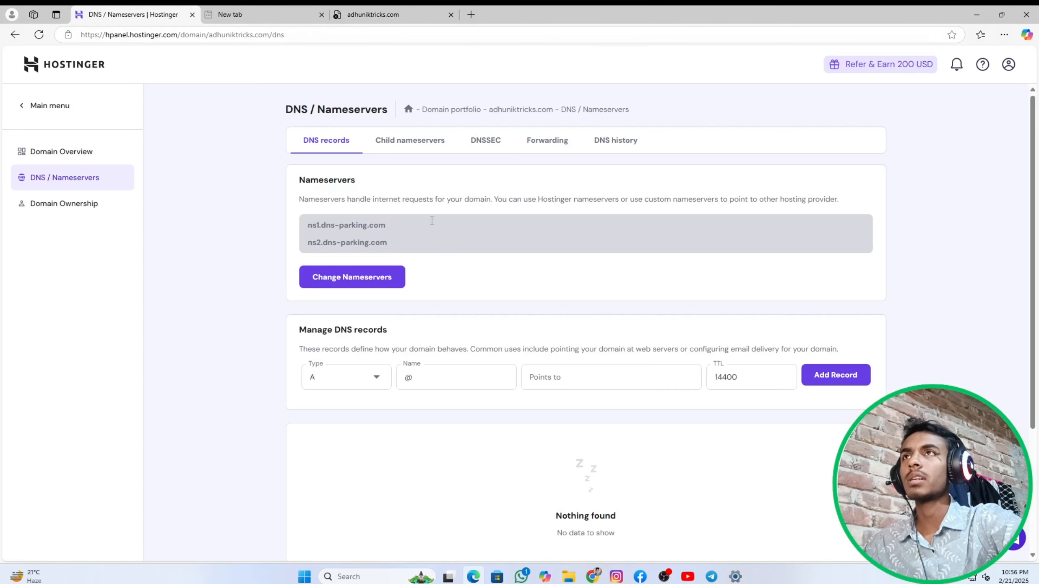
pyautogui.click(367, 383)
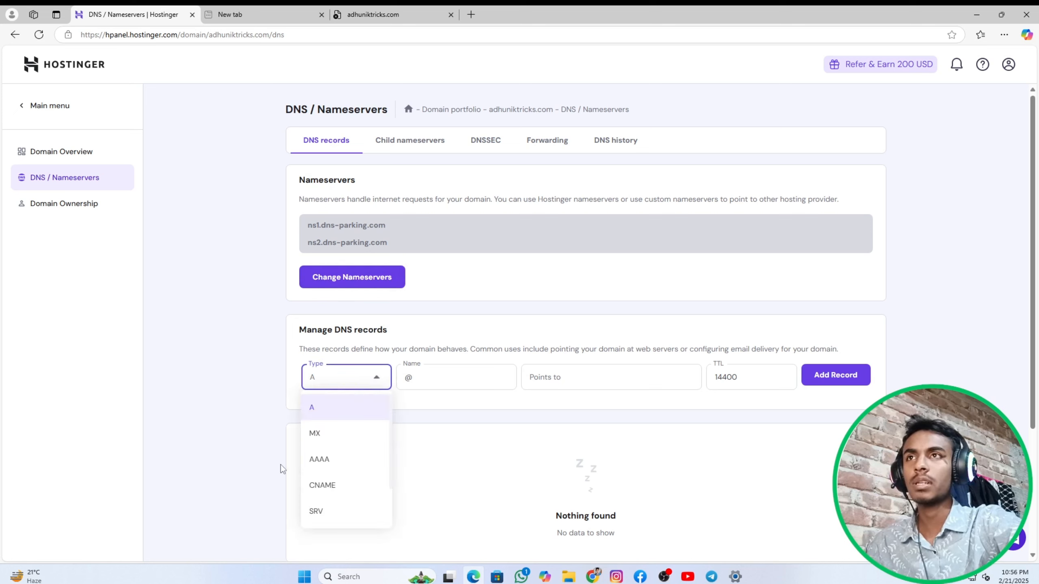
pyautogui.click(341, 489)
pyautogui.click(453, 379)
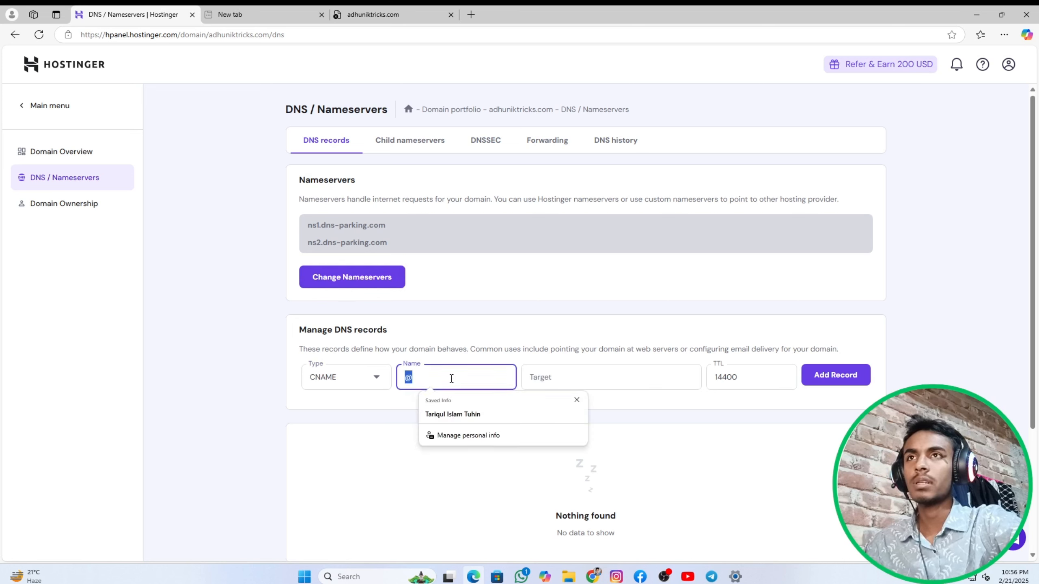
pyautogui.press('BackSpace')
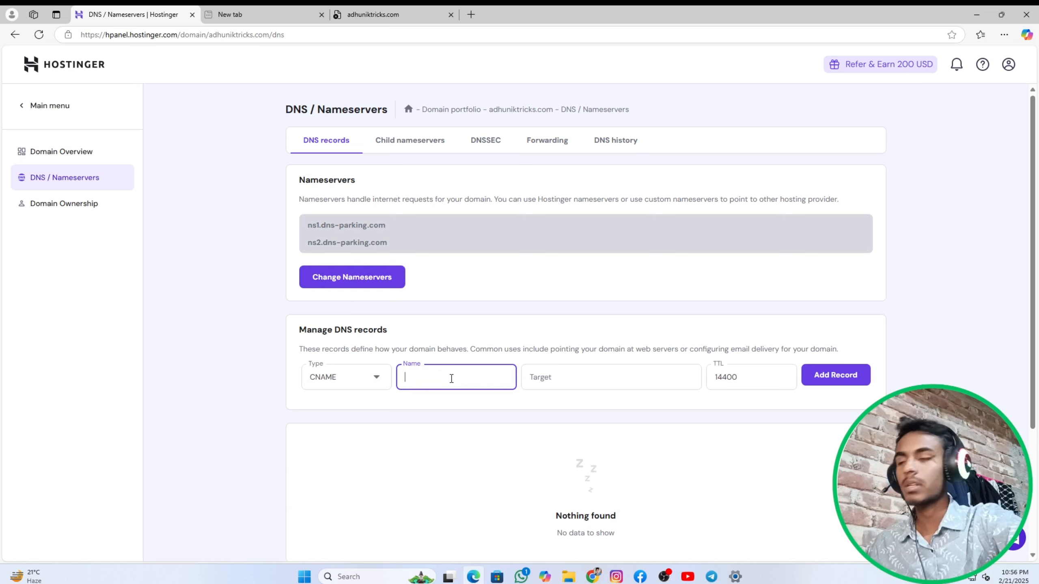
pyautogui.write('www')
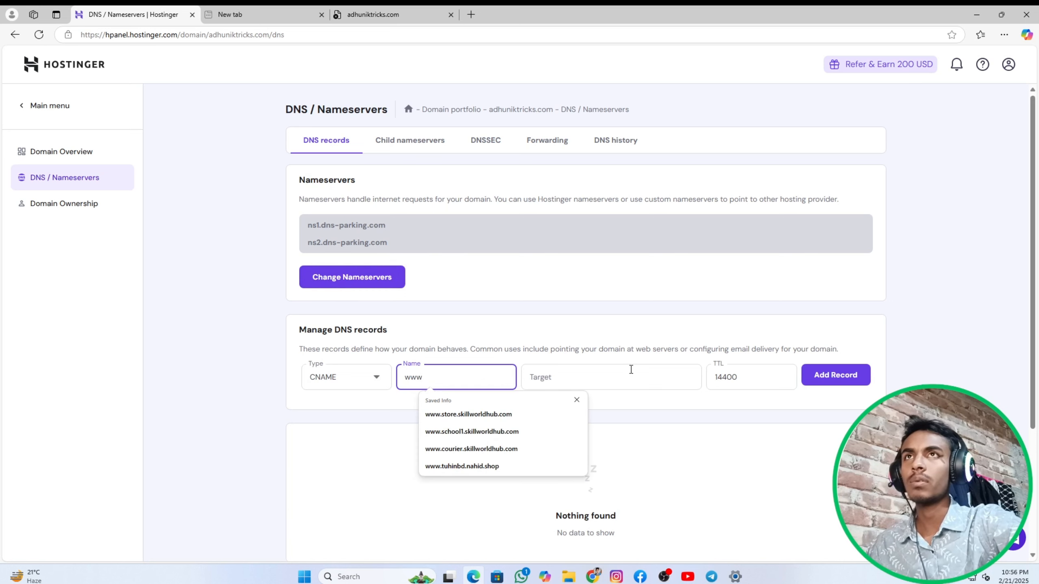
# - Switch to Blogger in Chrome and copy the first CNAME destination, ghs.google.com, from the custom domain dialog
pyautogui.moveTo(594, 578)
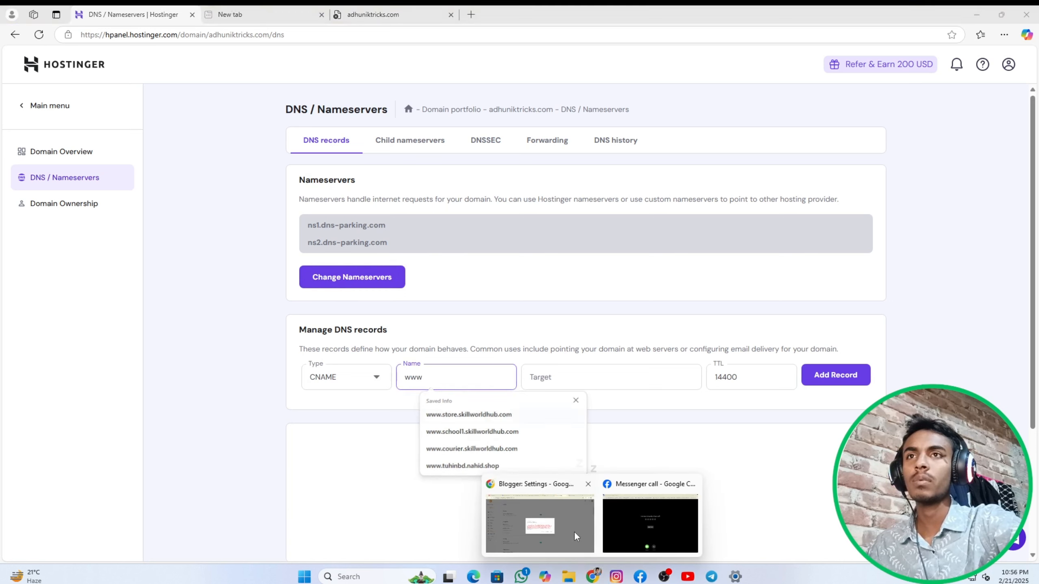
pyautogui.click(544, 528)
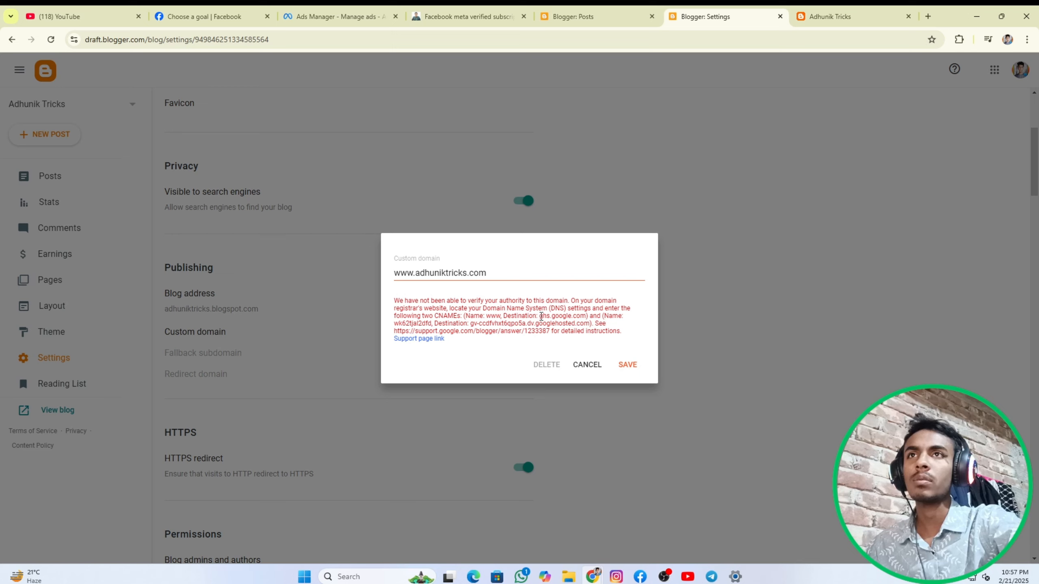
pyautogui.moveTo(575, 316); pyautogui.dragTo(582, 316)
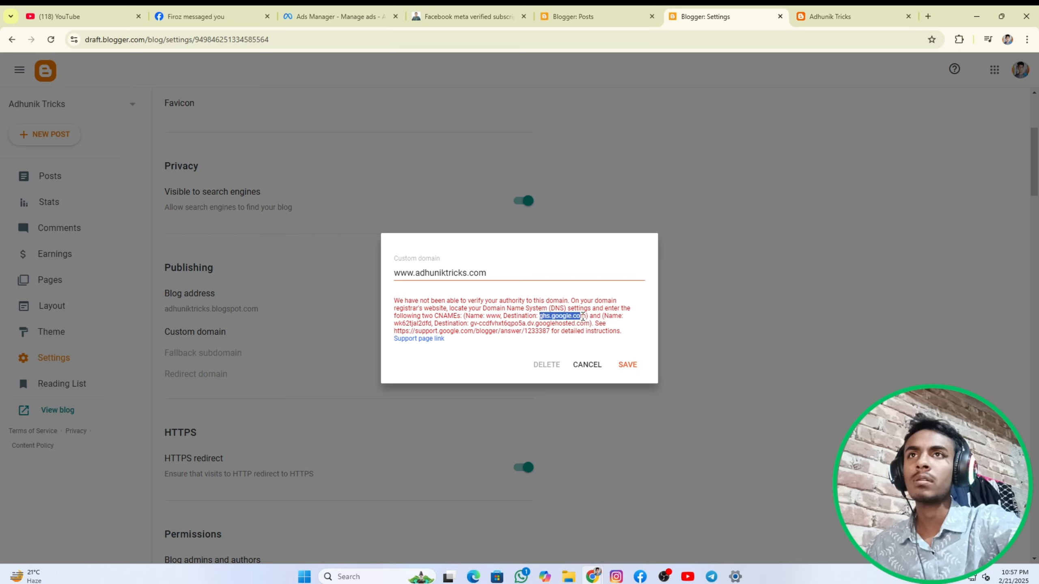
pyautogui.click(584, 315)
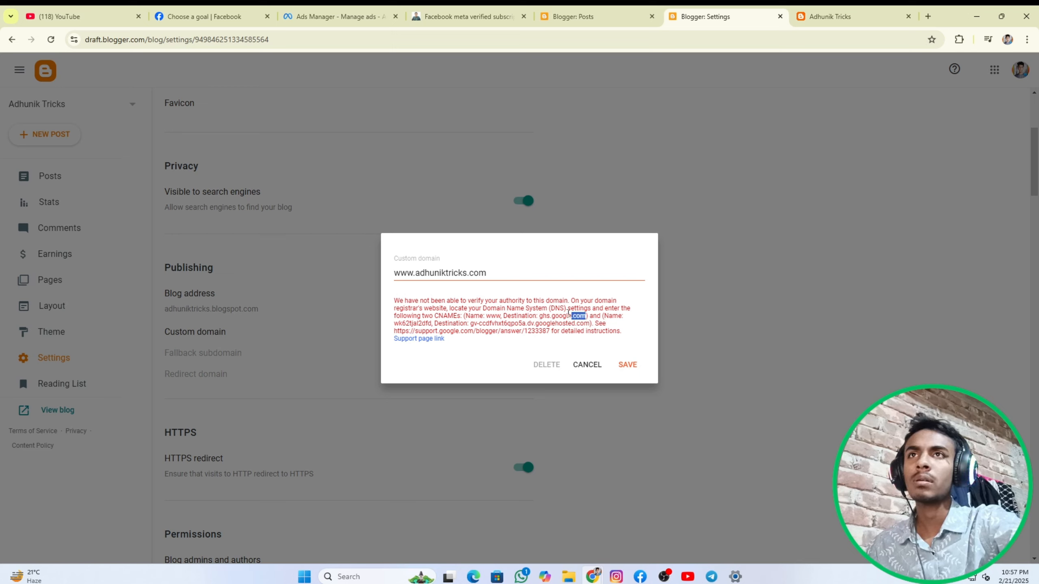
pyautogui.moveTo(557, 311); pyautogui.dragTo(539, 317)
pyautogui.hotkey('ctrl', 'c')
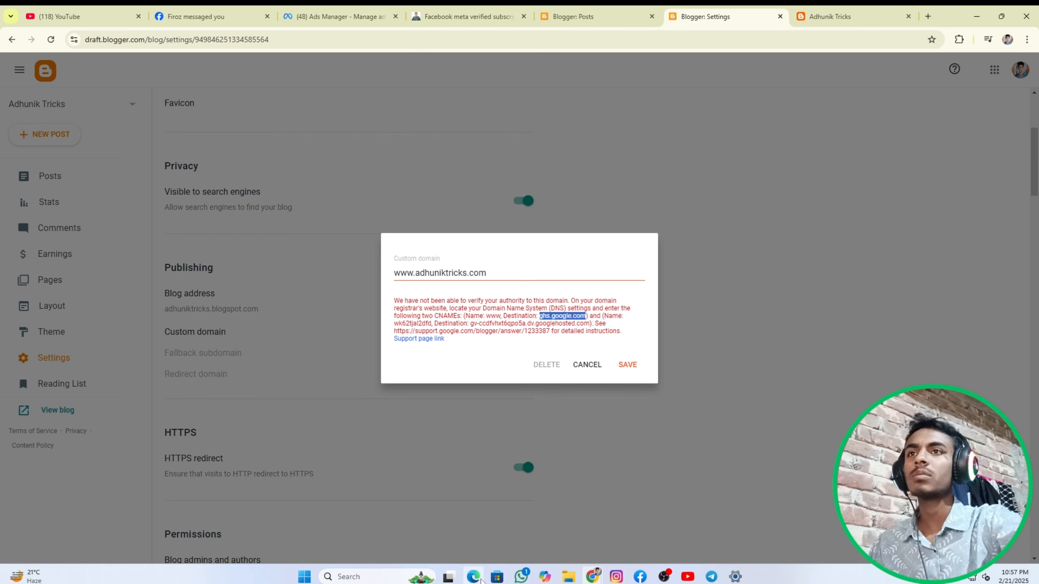
# - Back in Hostinger in Edge, paste ghs.google.com as the www record's target and add the record
pyautogui.moveTo(481, 580)
pyautogui.click(479, 531)
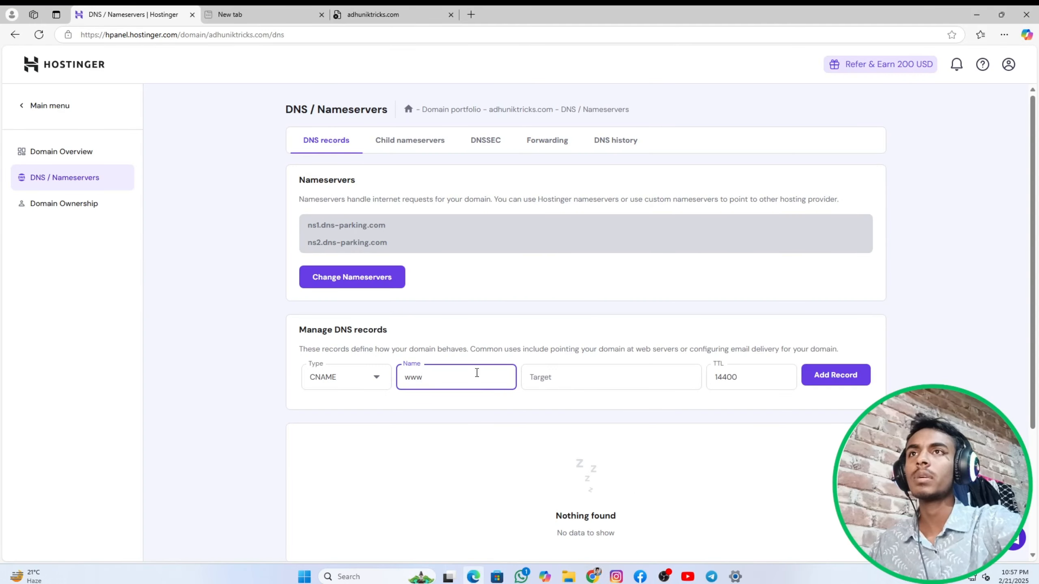
pyautogui.rightClick(580, 376)
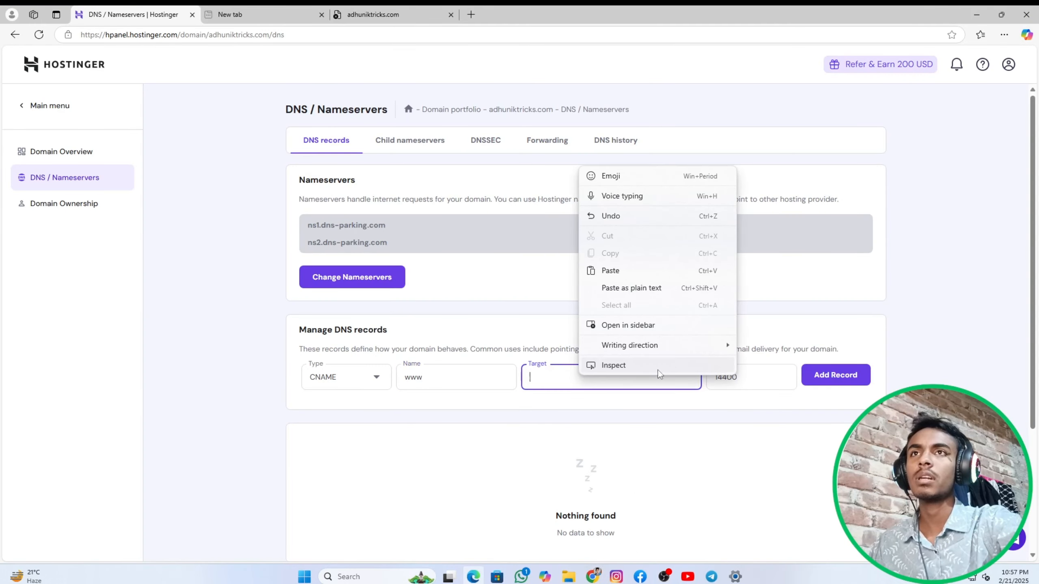
pyautogui.click(606, 272)
pyautogui.click(833, 375)
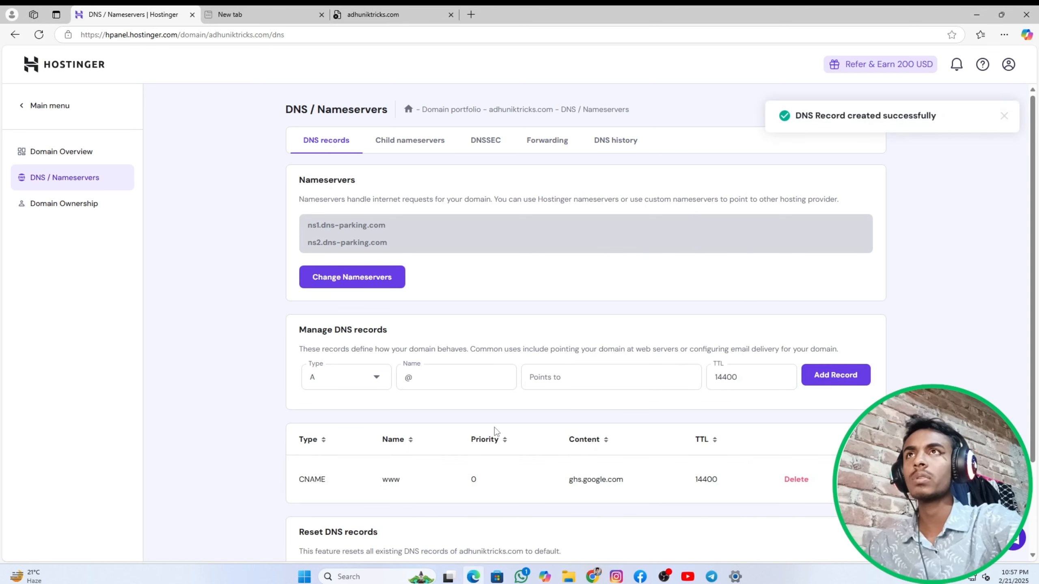
# - Switch to Blogger in Chrome and copy the second CNAME's verification name from the custom domain dialog
pyautogui.moveTo(594, 576)
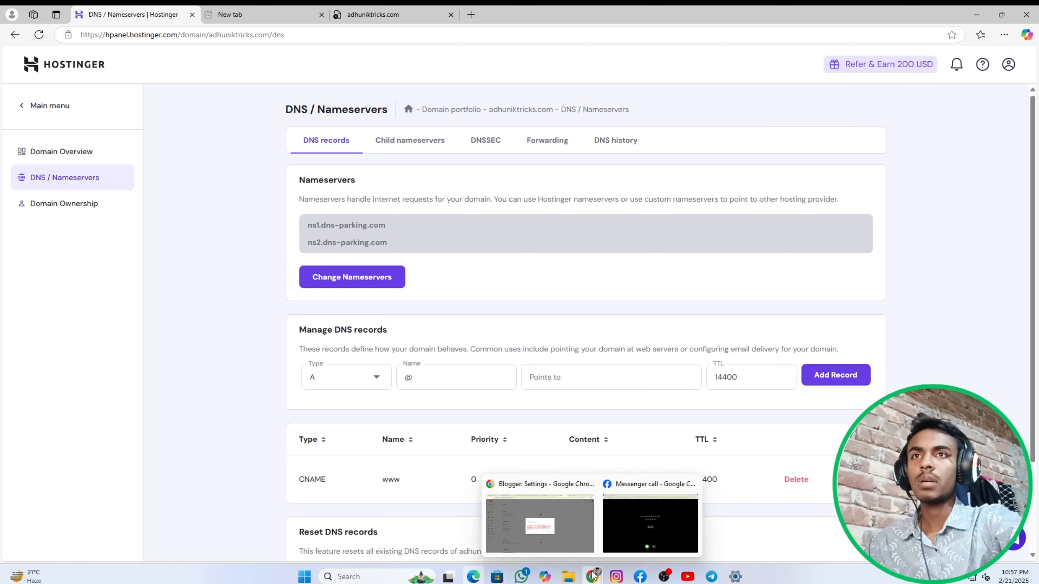
pyautogui.click(558, 517)
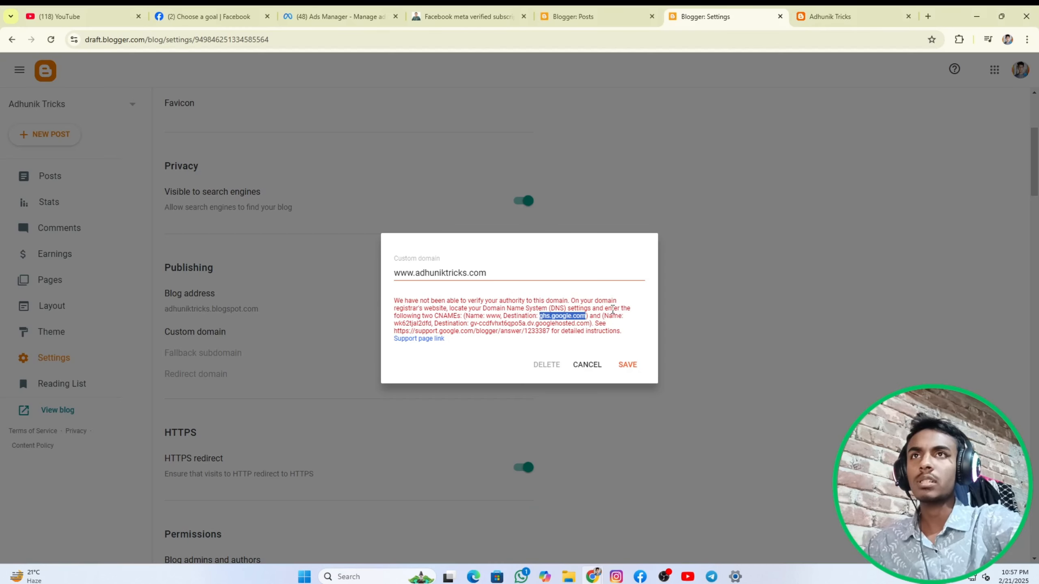
pyautogui.doubleClick(399, 324)
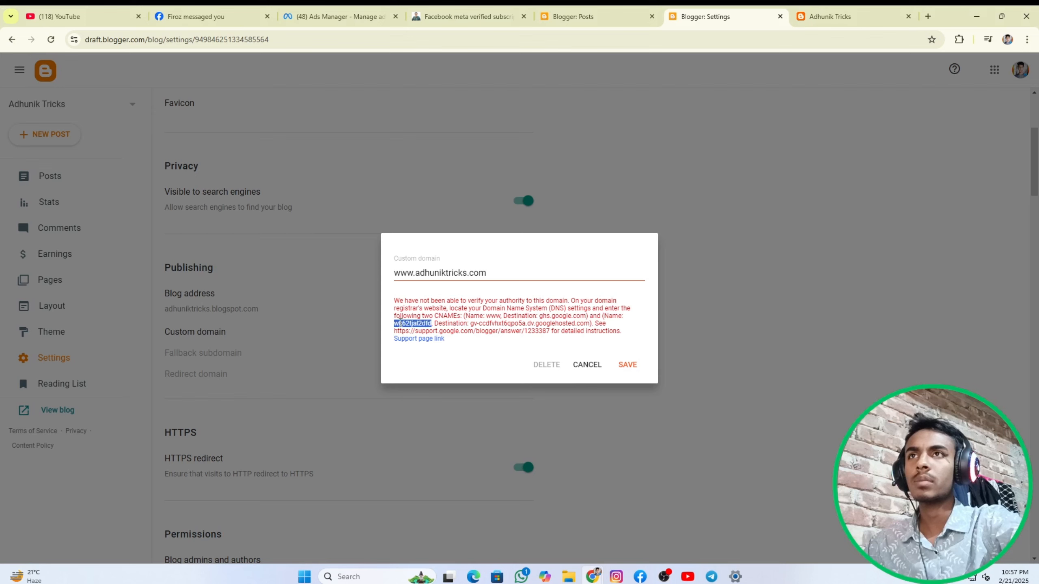
pyautogui.rightClick(415, 323)
pyautogui.click(475, 341)
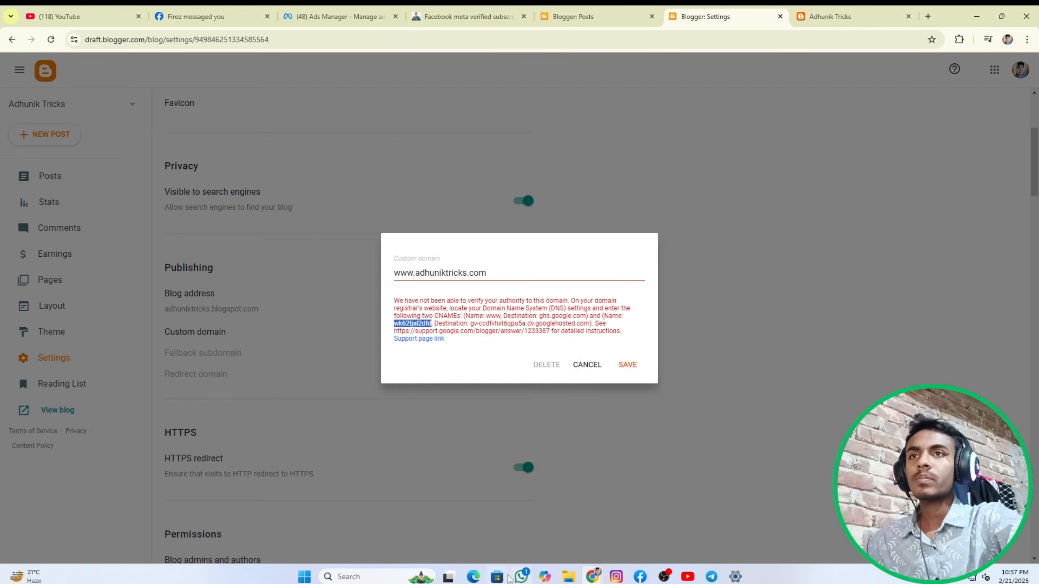
# - Switch to Hostinger in Edge and set up another CNAME record, pasting the copied verification name as its name
pyautogui.click(474, 577)
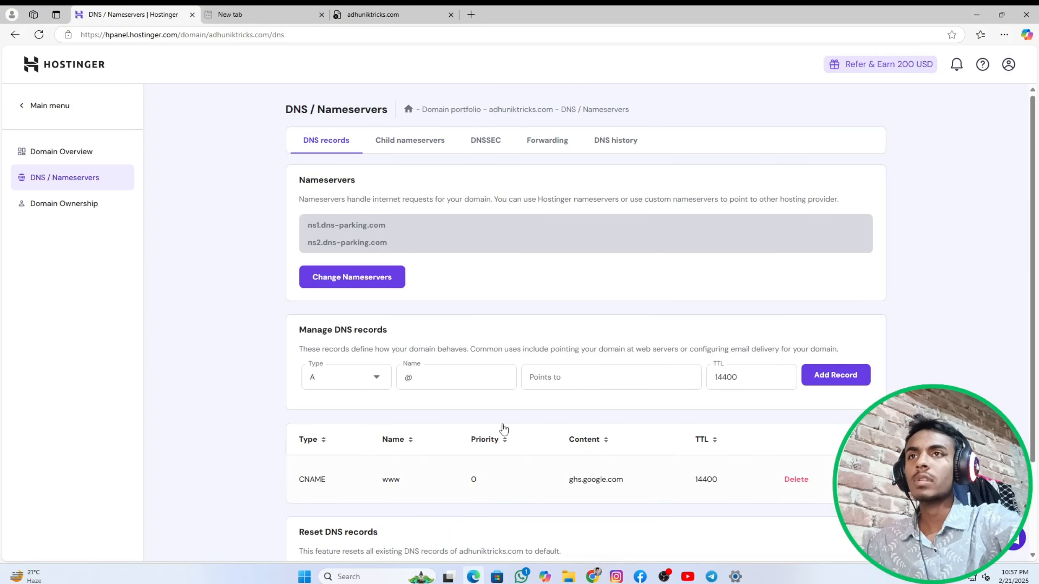
pyautogui.click(359, 378)
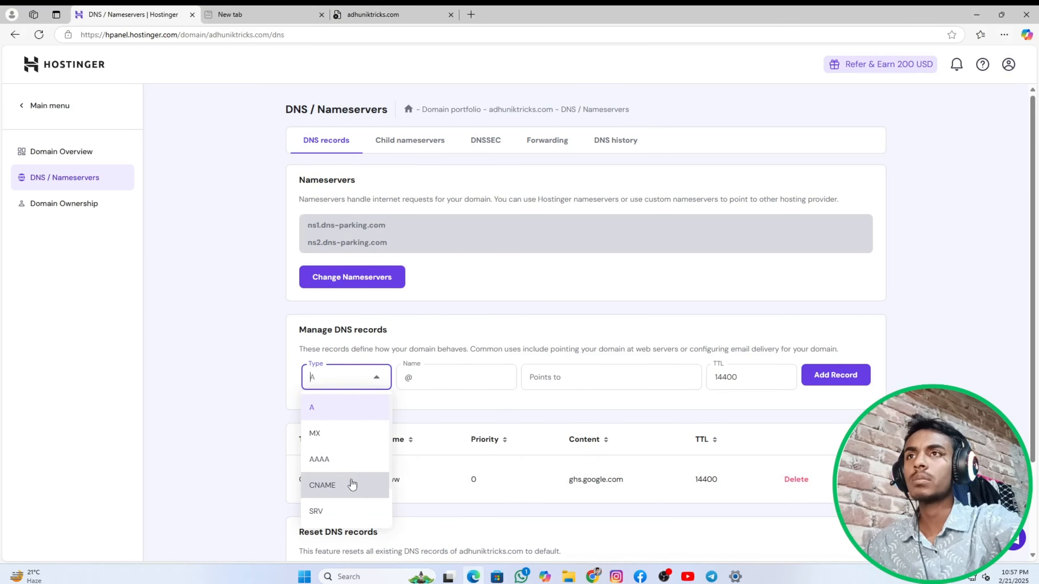
pyautogui.click(350, 485)
pyautogui.click(457, 378)
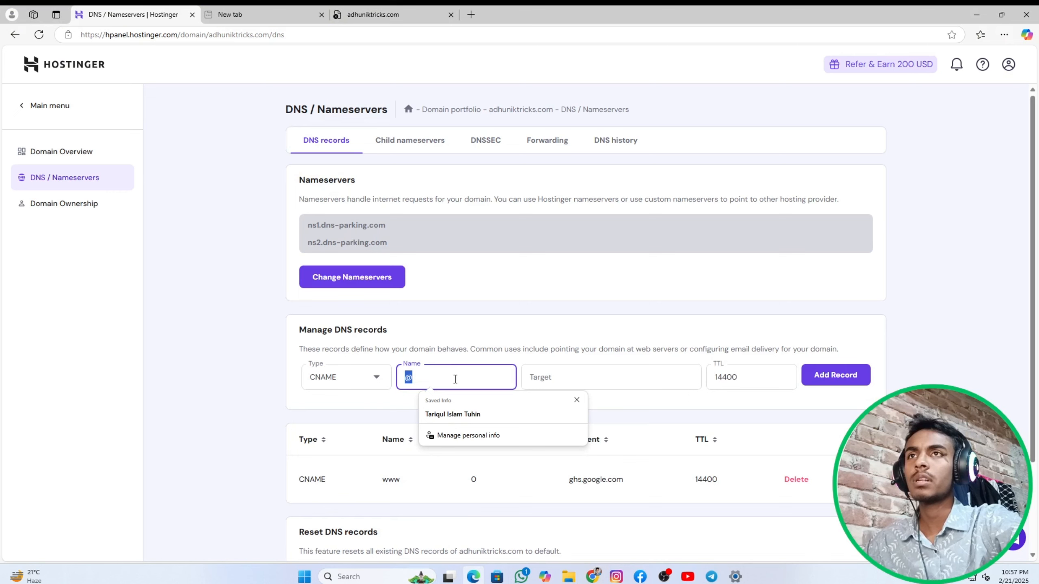
pyautogui.rightClick(455, 379)
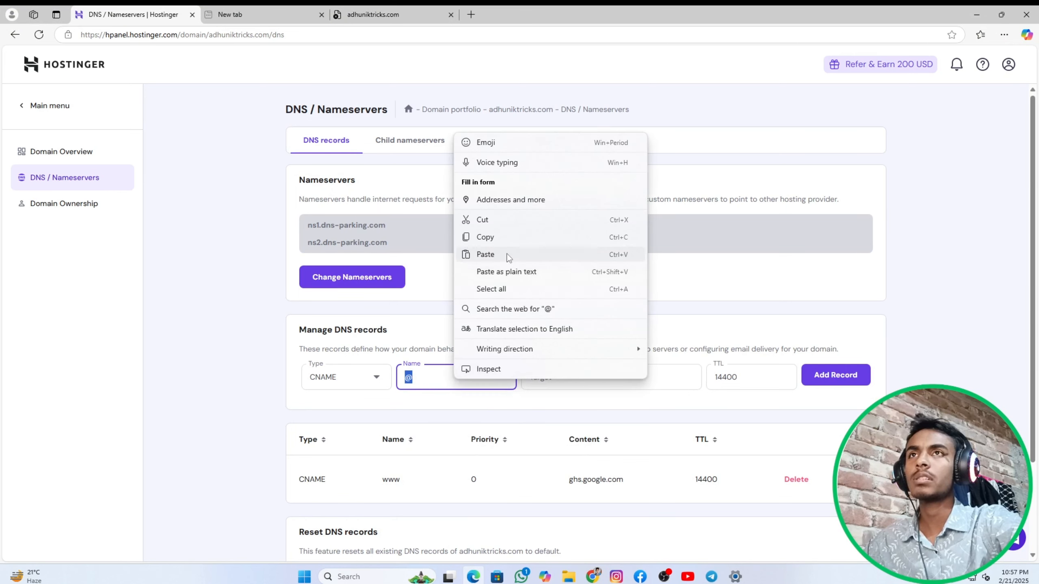
pyautogui.click(486, 255)
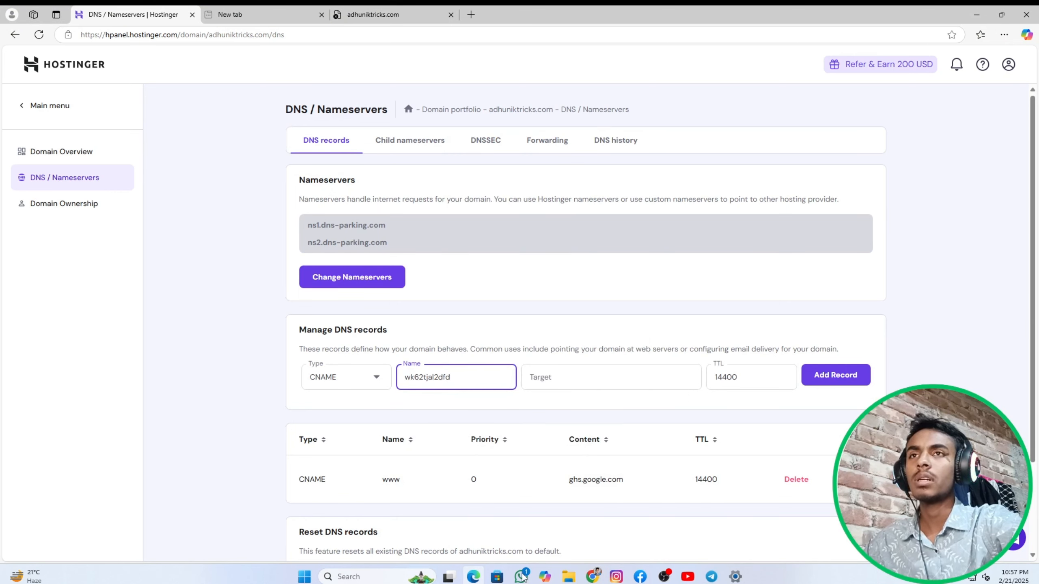
# - Switch to Blogger in Chrome and copy the second CNAME's destination from the custom domain dialog
pyautogui.moveTo(592, 577)
pyautogui.click(579, 533)
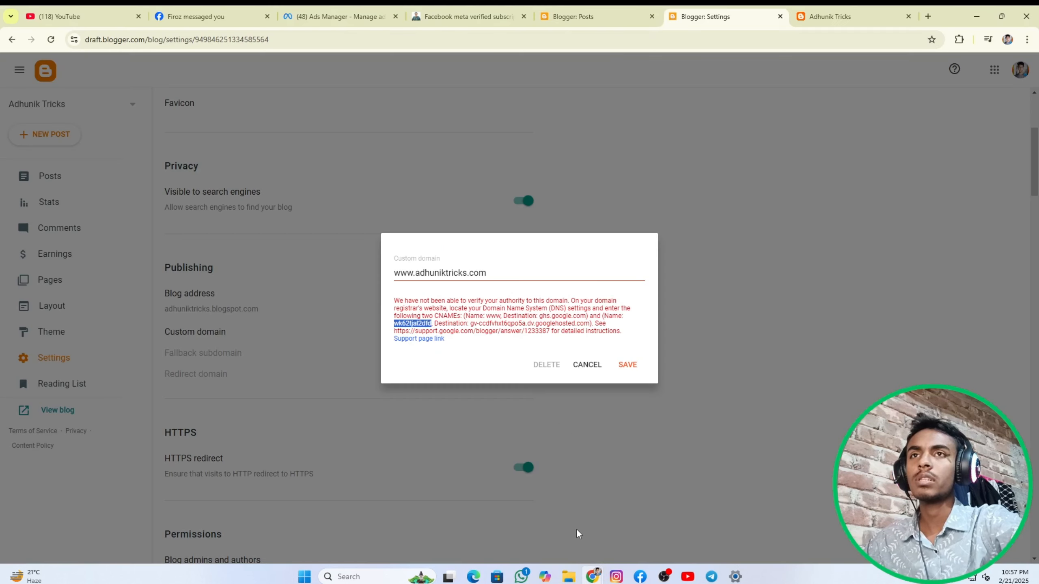
pyautogui.doubleClick(500, 324)
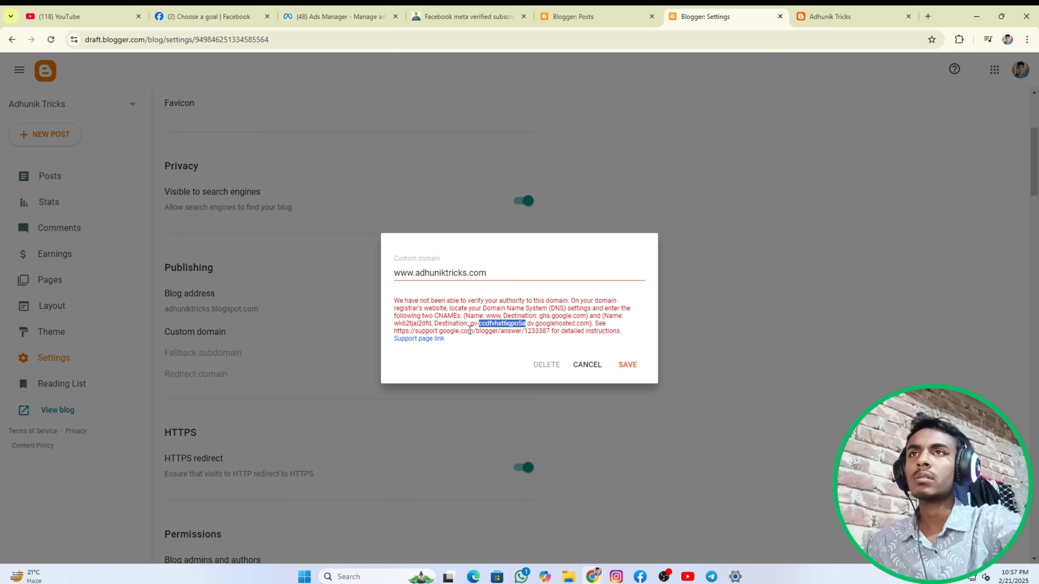
pyautogui.moveTo(470, 324); pyautogui.dragTo(588, 324)
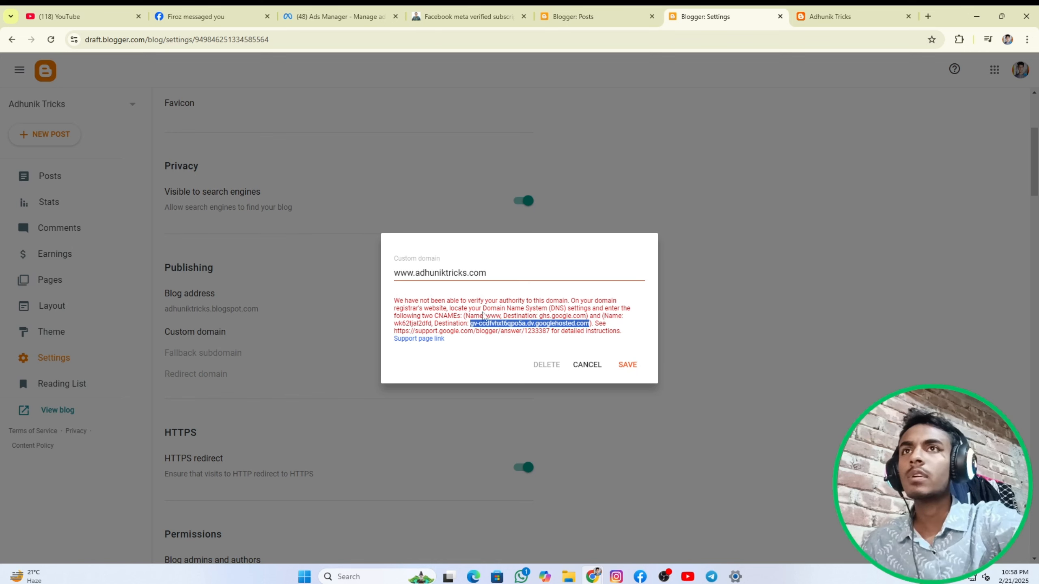
# - Switch to Hostinger in Edge, paste the copied verification destination as the second CNAME's target, and add the record
pyautogui.moveTo(476, 576)
pyautogui.click(486, 527)
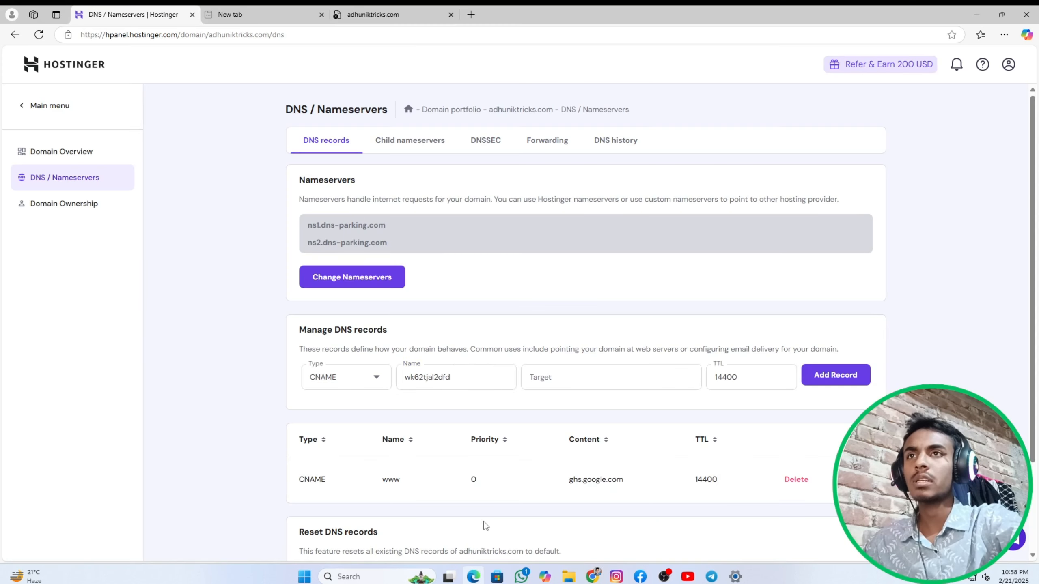
pyautogui.click(568, 378)
pyautogui.rightClick(568, 380)
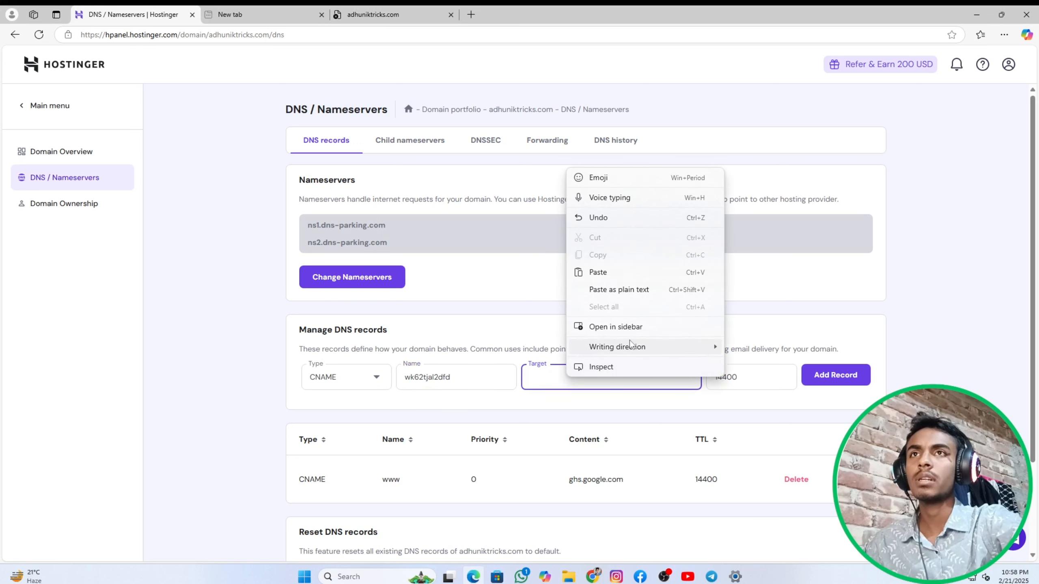
pyautogui.click(620, 273)
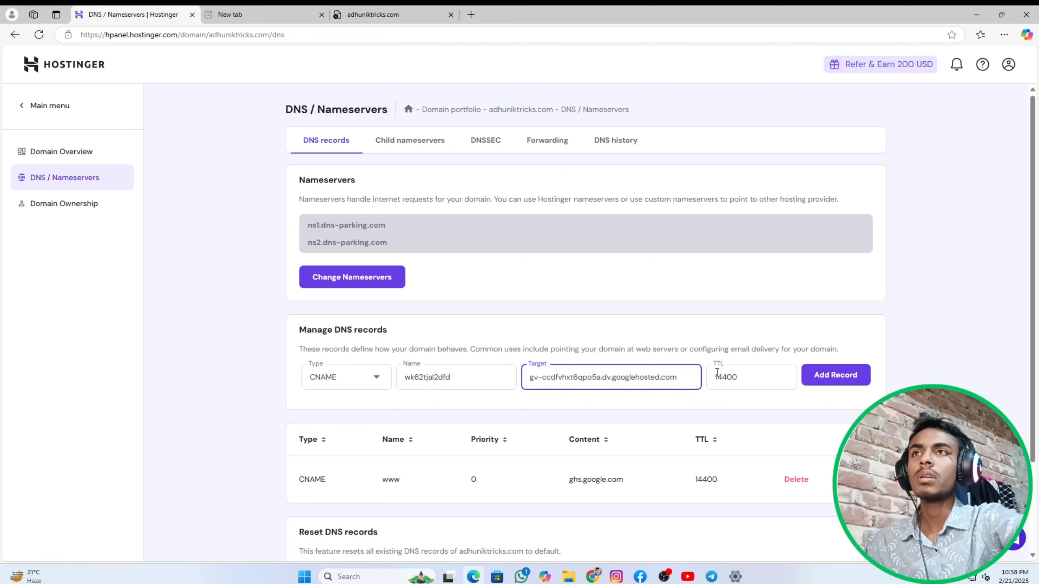
pyautogui.click(858, 372)
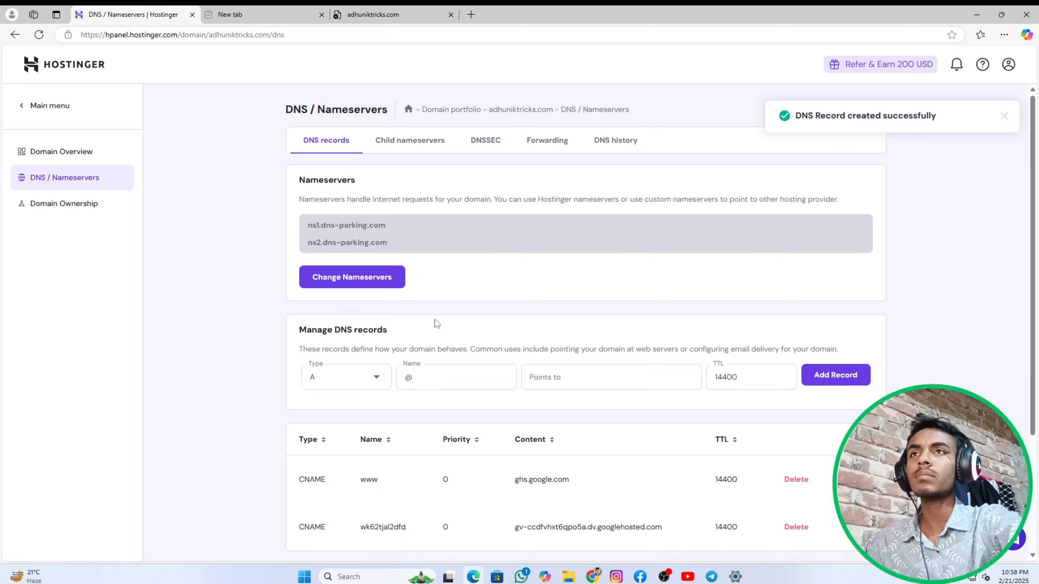
pyautogui.scroll(-3, 575, 364)
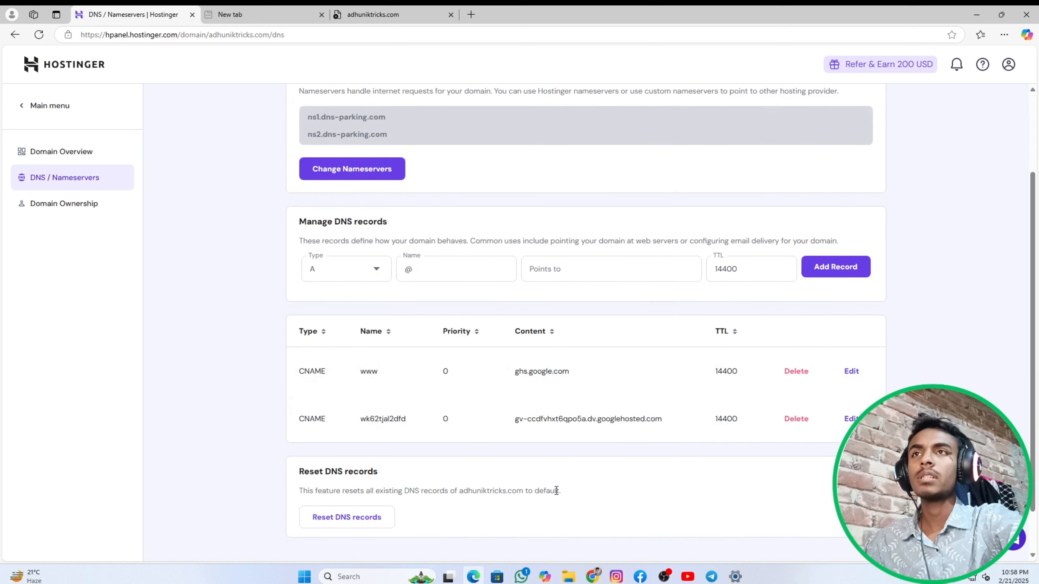
# - Switch to Blogger in Chrome and open the custom domain dialog's support page at the section on redirecting without a subdomain
pyautogui.moveTo(593, 577)
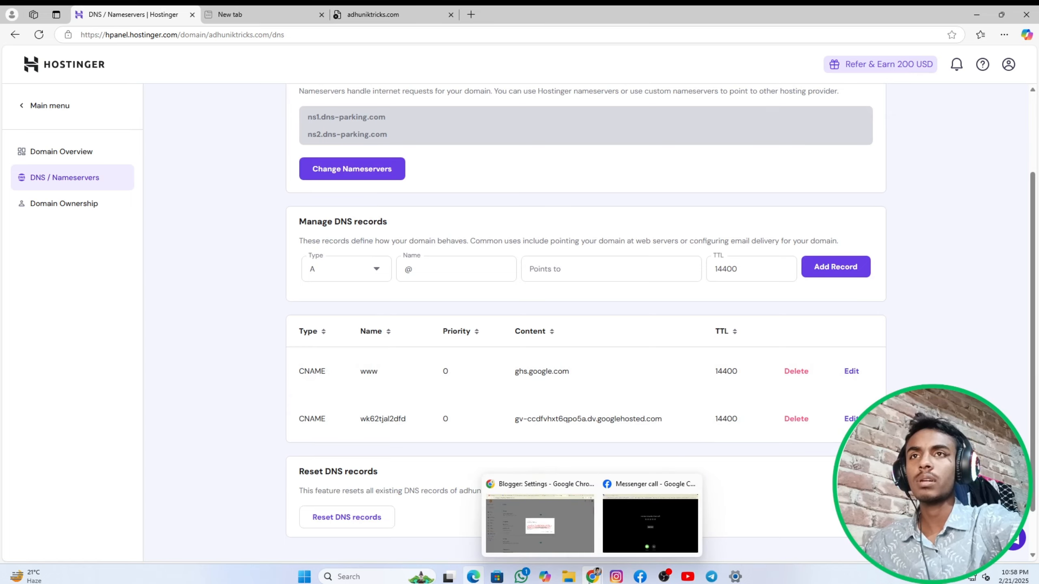
pyautogui.click(572, 515)
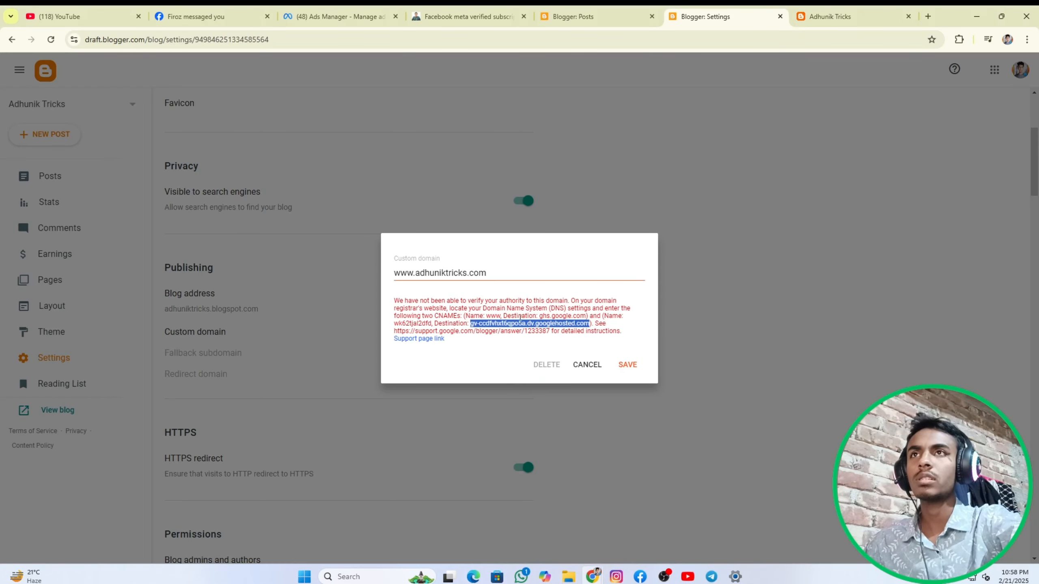
pyautogui.rightClick(440, 345)
pyautogui.click(487, 352)
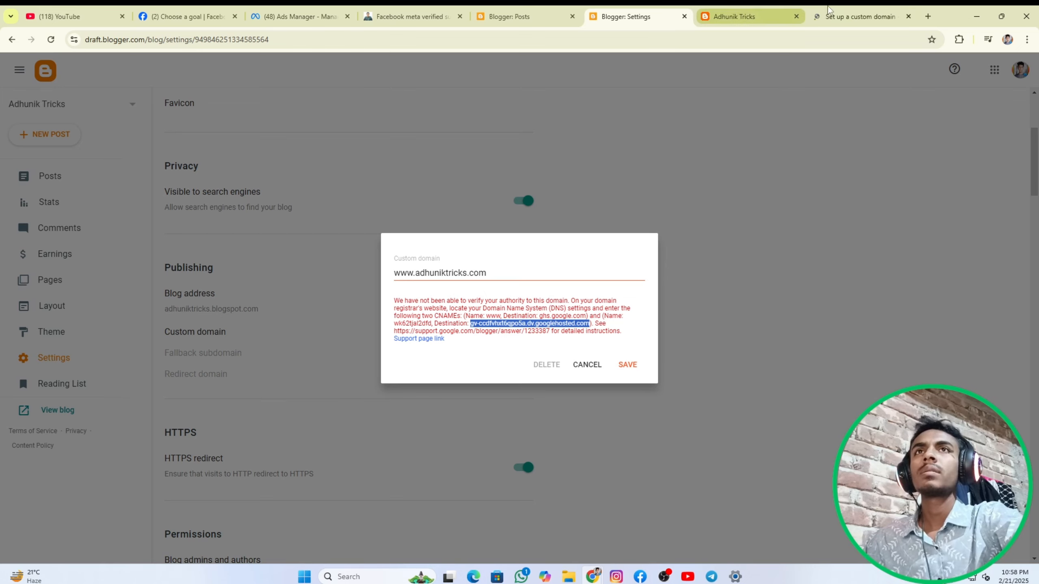
pyautogui.click(859, 16)
pyautogui.scroll(-12, 367, 234)
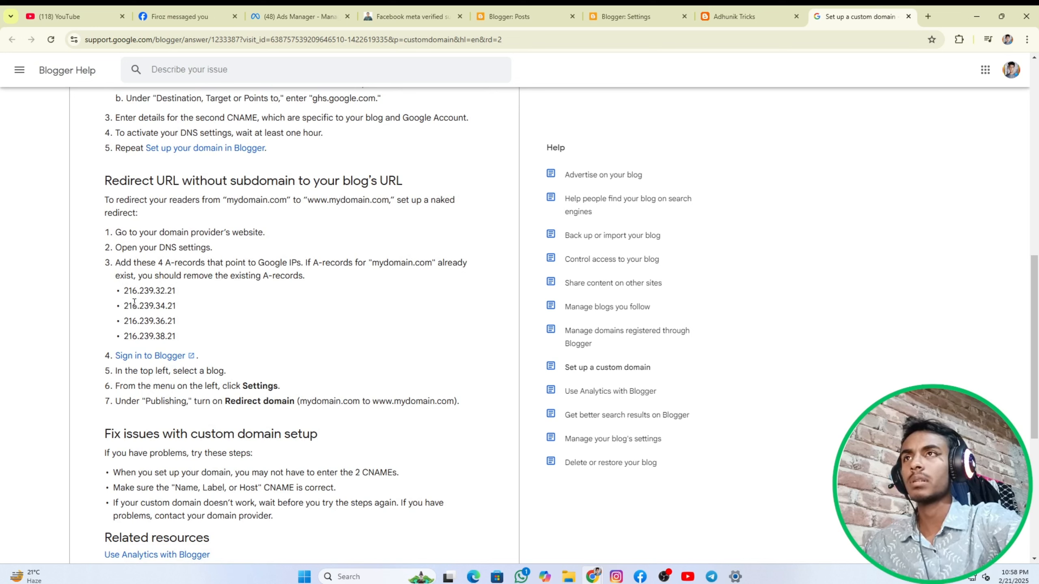
# - Copy the first A-record IP address, 216.239.32.21, from the Blogger Help article
pyautogui.doubleClick(126, 291)
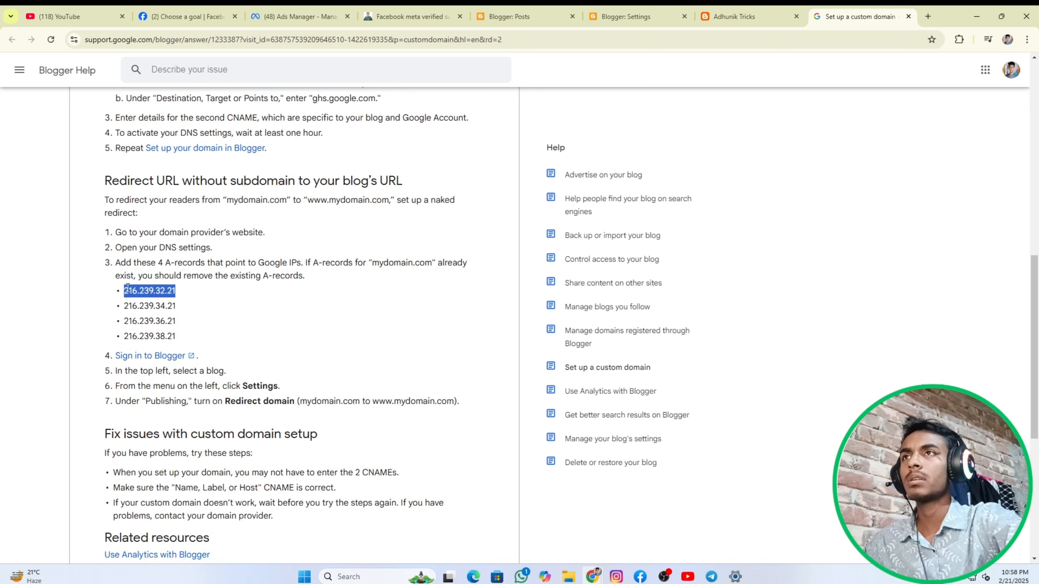
pyautogui.rightClick(149, 287)
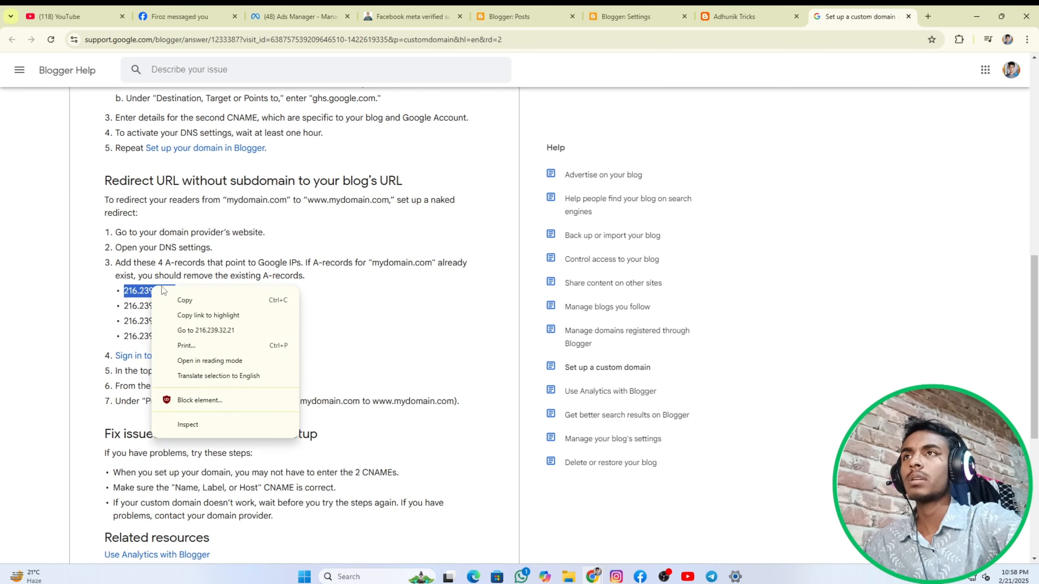
pyautogui.click(192, 300)
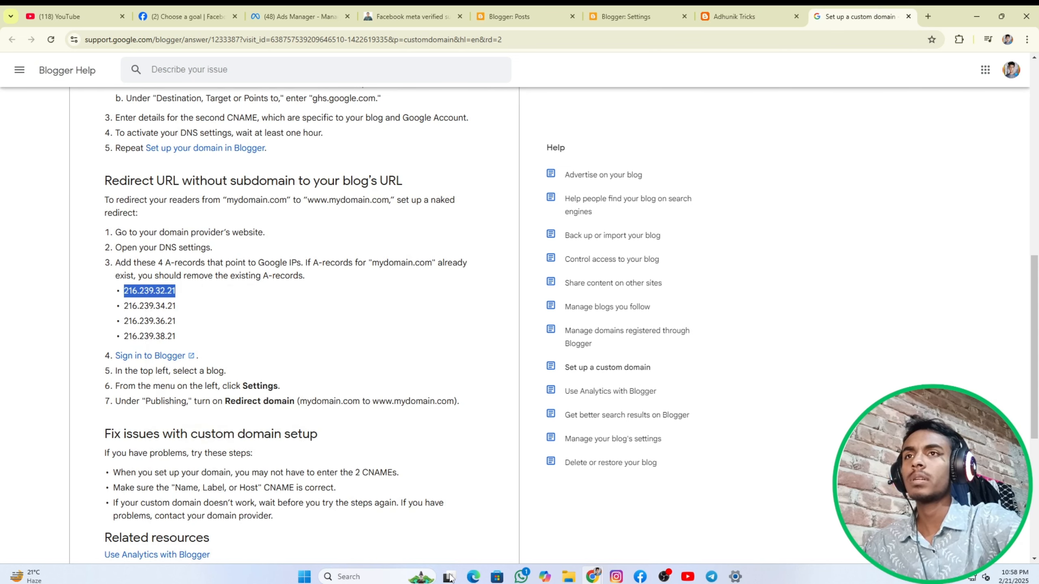
# - Switch to Hostinger in Edge and add an A record for @ pointing to 216.239.32.21
pyautogui.click(473, 577)
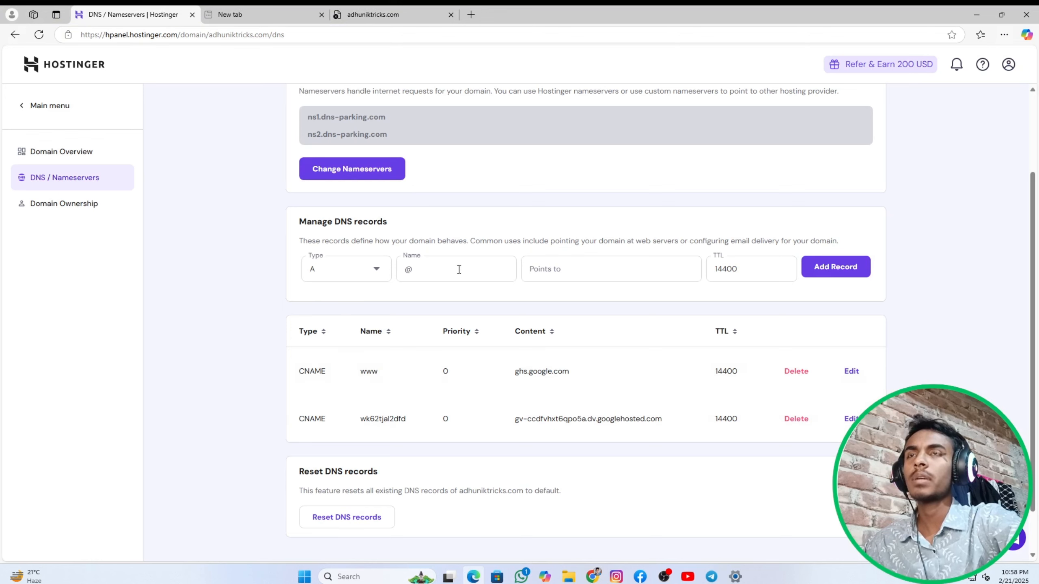
pyautogui.rightClick(553, 268)
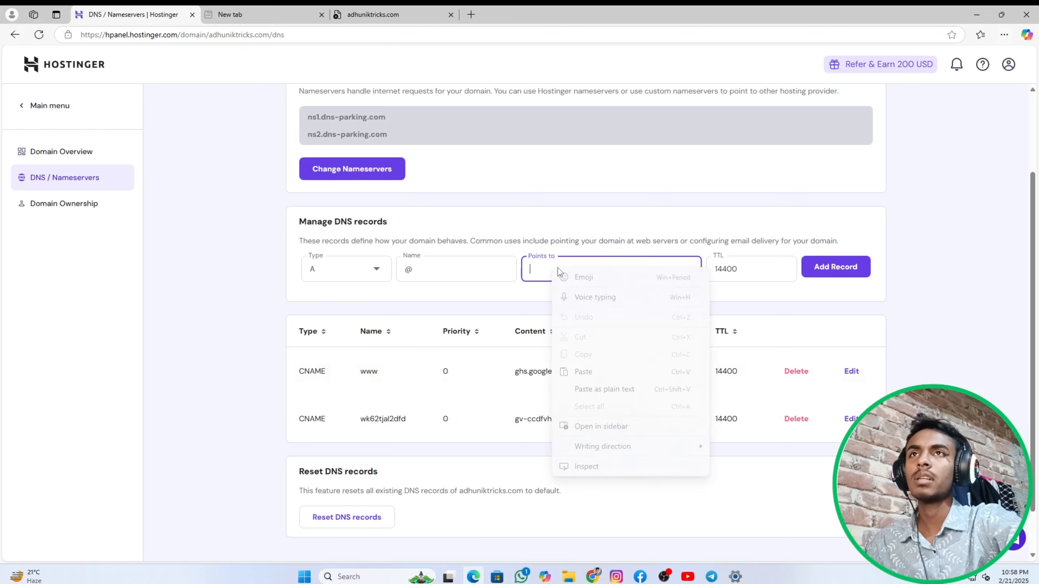
pyautogui.click(598, 372)
pyautogui.click(859, 273)
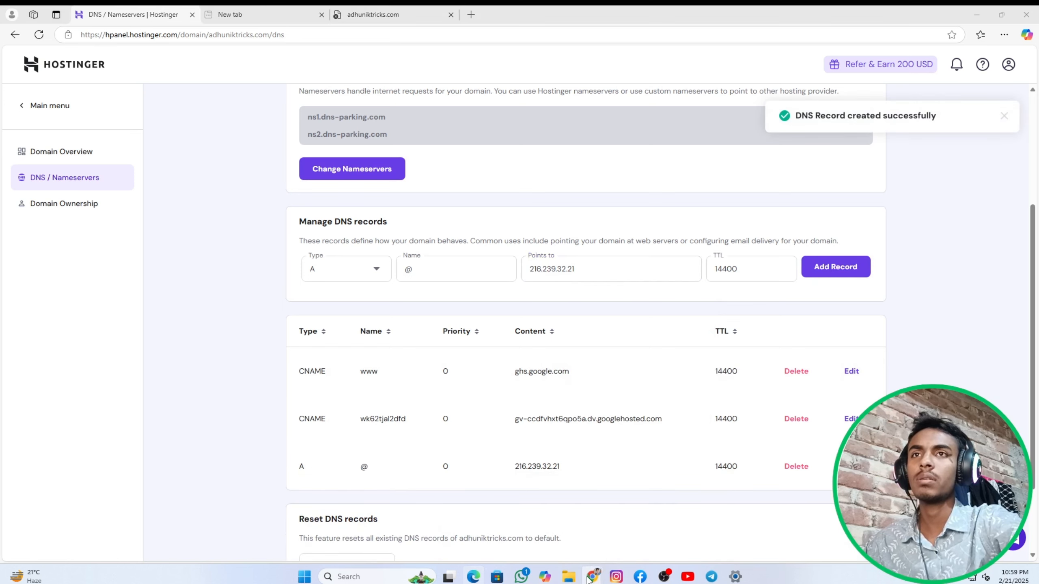
# - Switch to the Blogger Help article in Chrome and copy the second A-record IP address, 216.239.34.21
pyautogui.moveTo(593, 576)
pyautogui.click(574, 526)
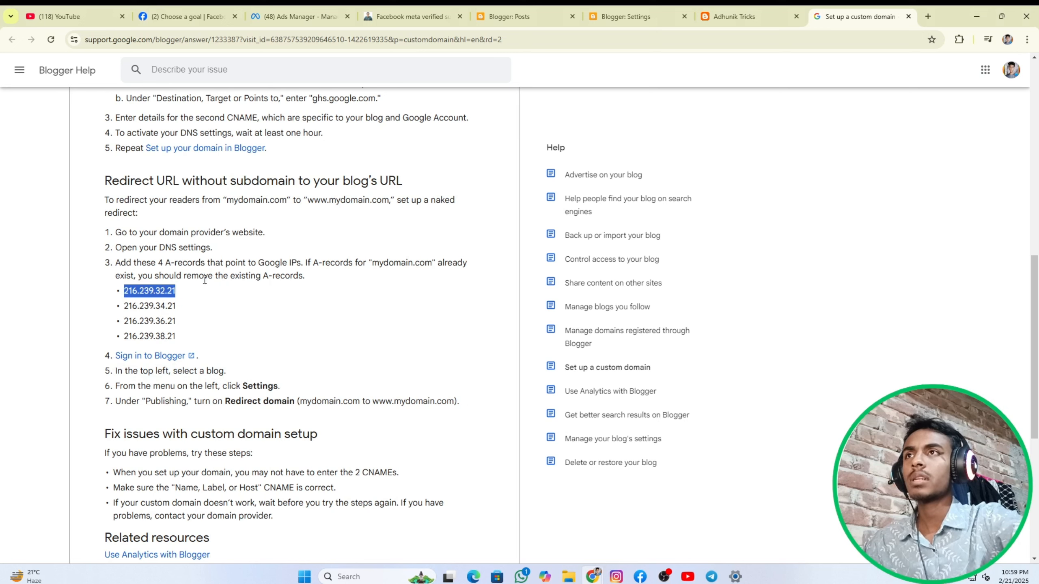
pyautogui.doubleClick(162, 306)
pyautogui.rightClick(159, 305)
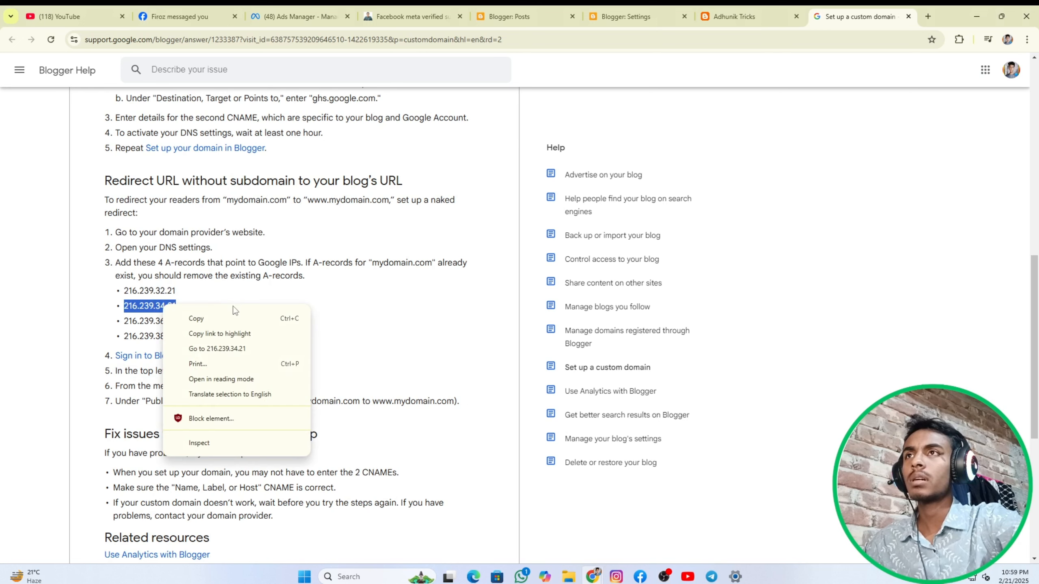
pyautogui.click(233, 314)
# - Back in Hostinger in Edge, add and confirm an additional A record for @ pointing to 216.239.34.21
pyautogui.moveTo(473, 577)
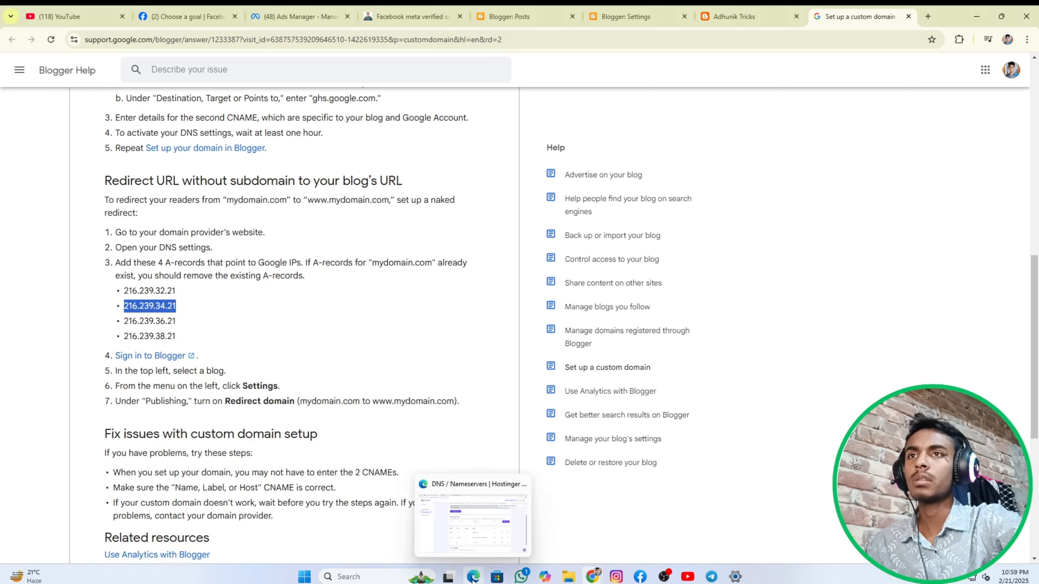
pyautogui.click(473, 522)
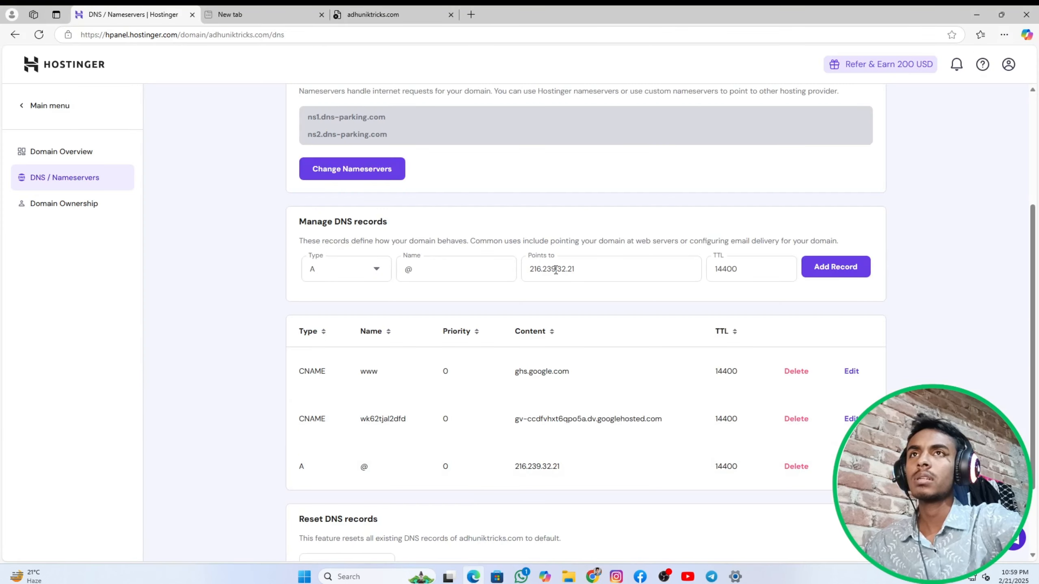
pyautogui.doubleClick(556, 270)
pyautogui.rightClick(556, 271)
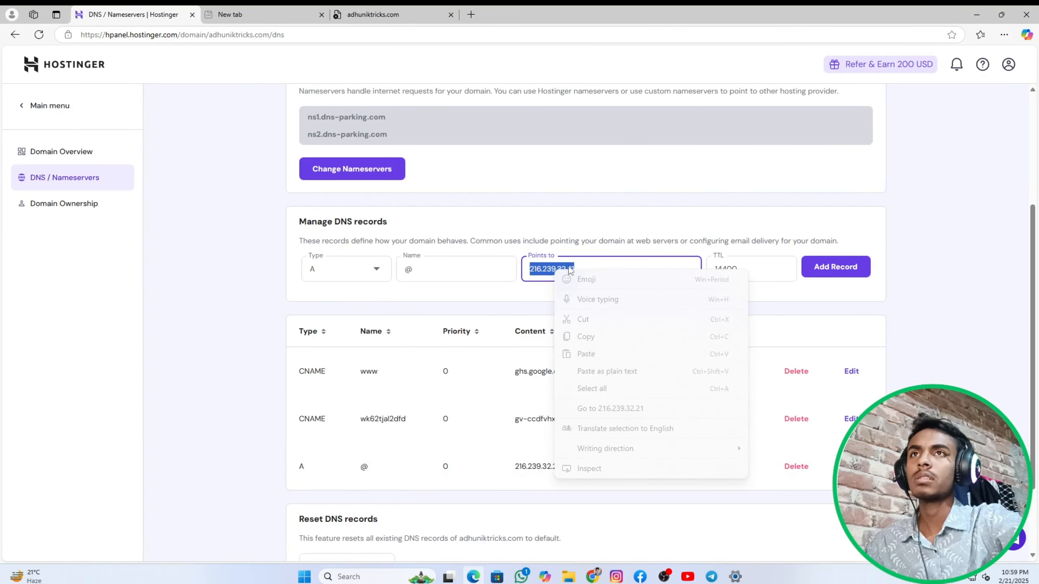
pyautogui.click(593, 353)
pyautogui.click(851, 270)
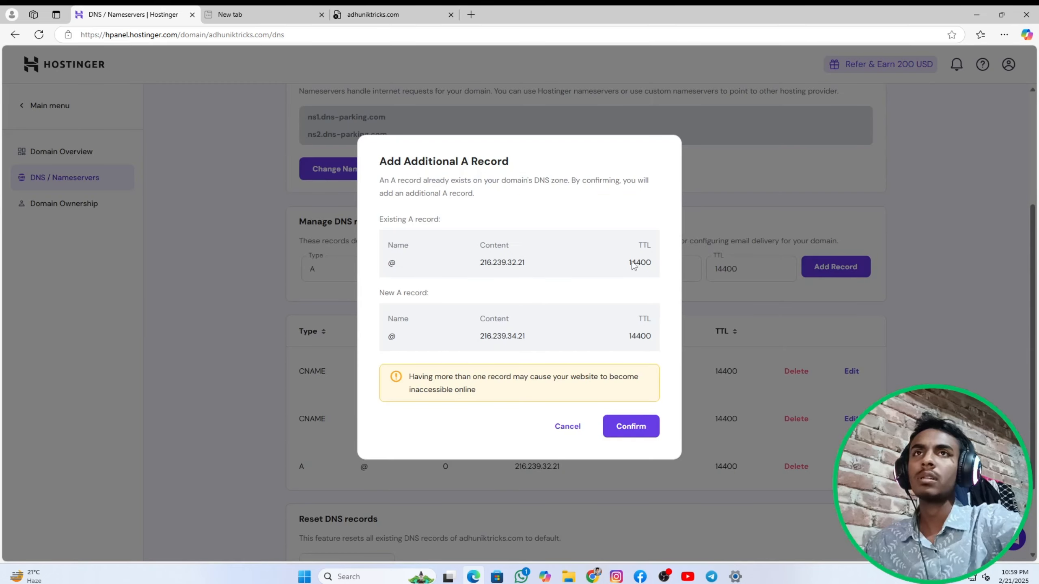
pyautogui.click(634, 427)
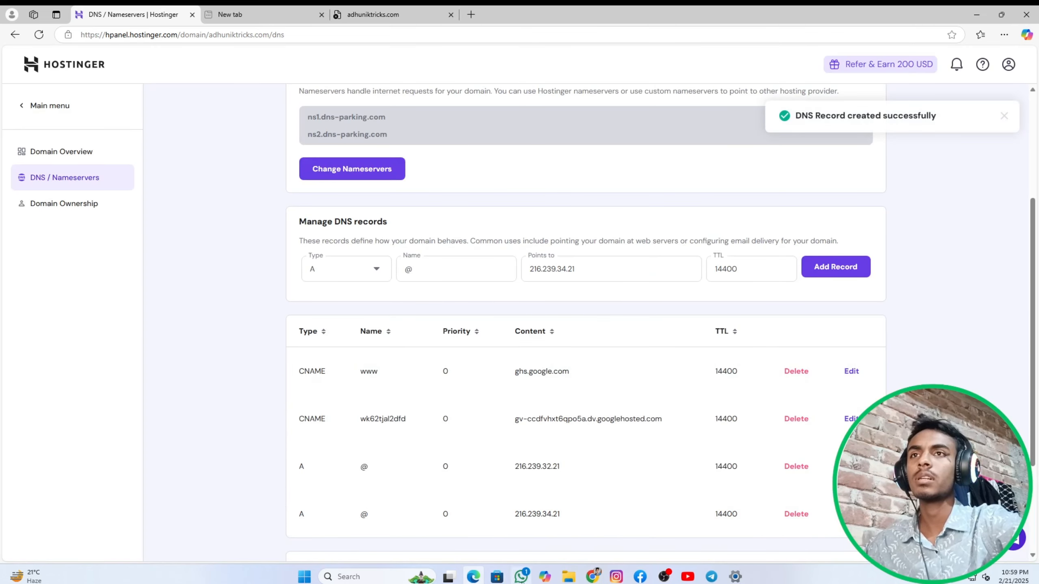
# - Switch to the Blogger Help article in Chrome and copy the third A-record IP address, 216.239.36.21
pyautogui.moveTo(600, 581)
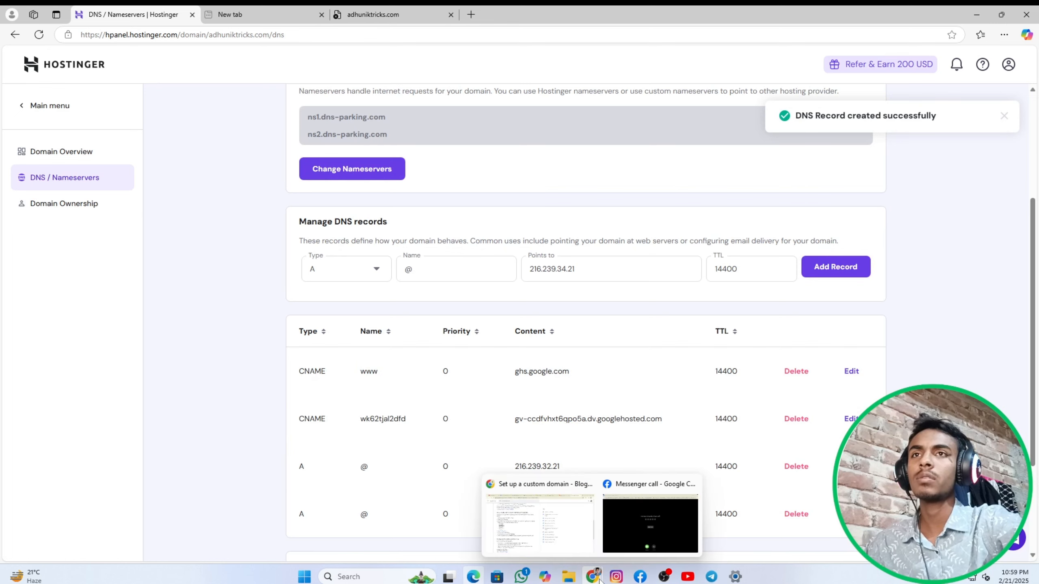
pyautogui.click(570, 537)
pyautogui.doubleClick(164, 322)
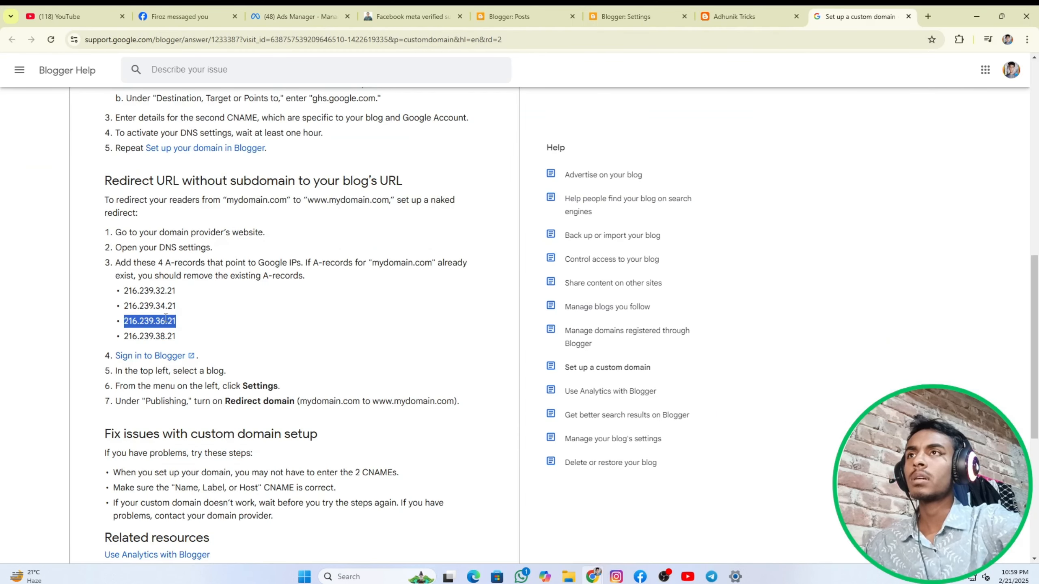
pyautogui.rightClick(166, 319)
pyautogui.click(218, 332)
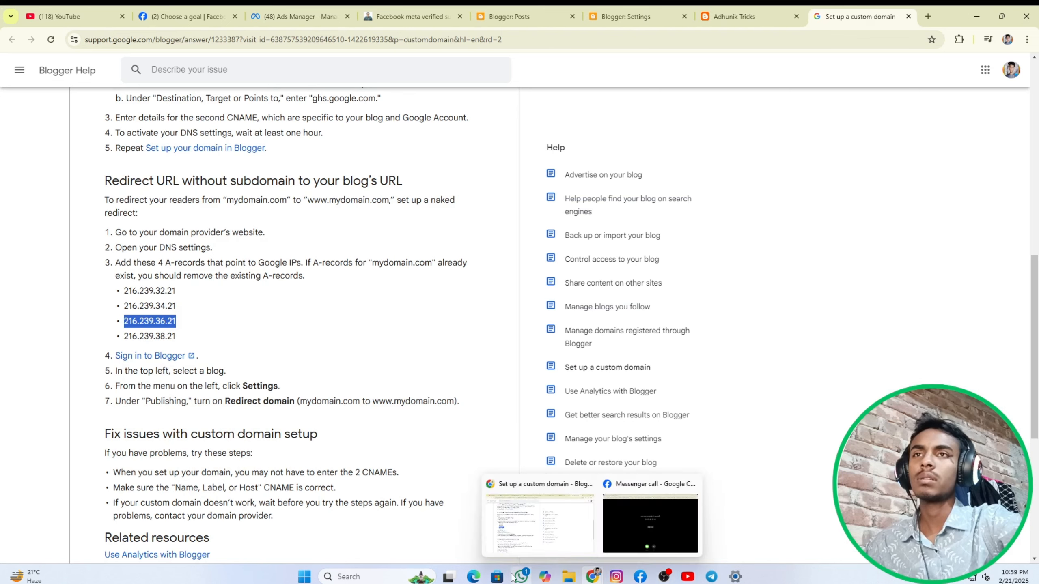
# - Back in Hostinger in Edge, add and confirm an additional A record for @ pointing to 216.239.36.21
pyautogui.moveTo(473, 578)
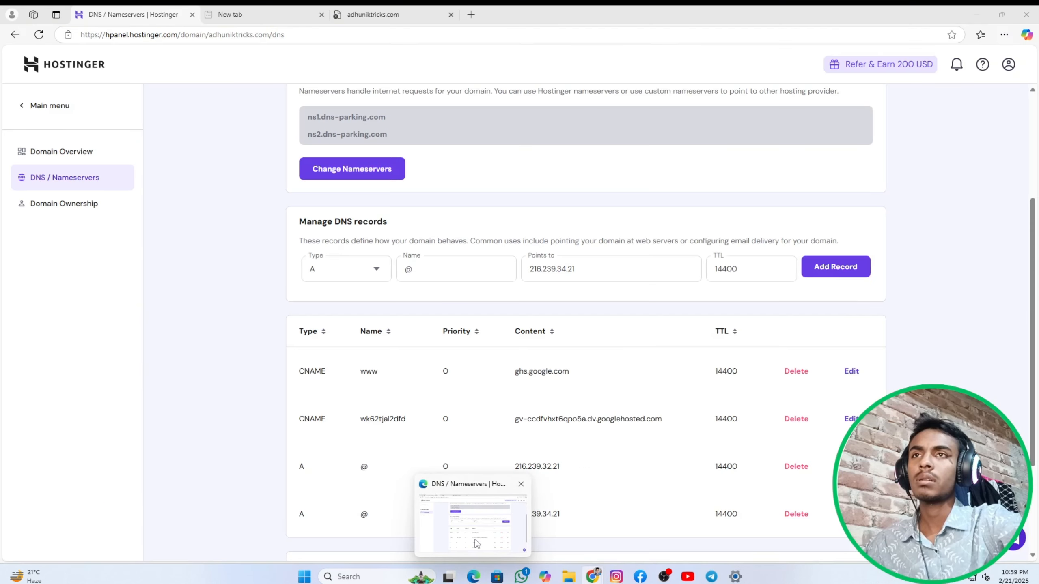
pyautogui.click(475, 536)
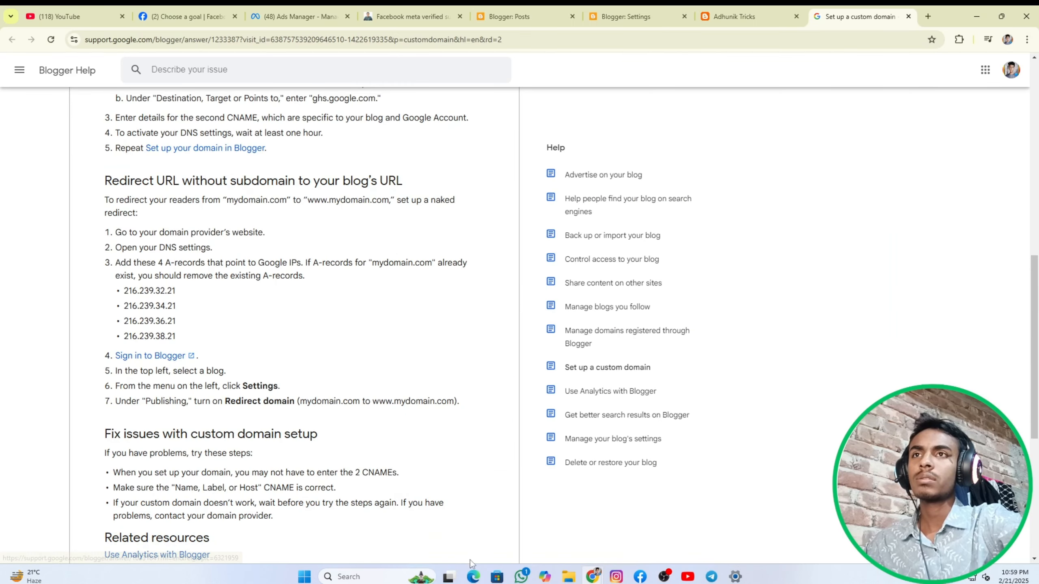
pyautogui.moveTo(473, 575)
pyautogui.click(484, 509)
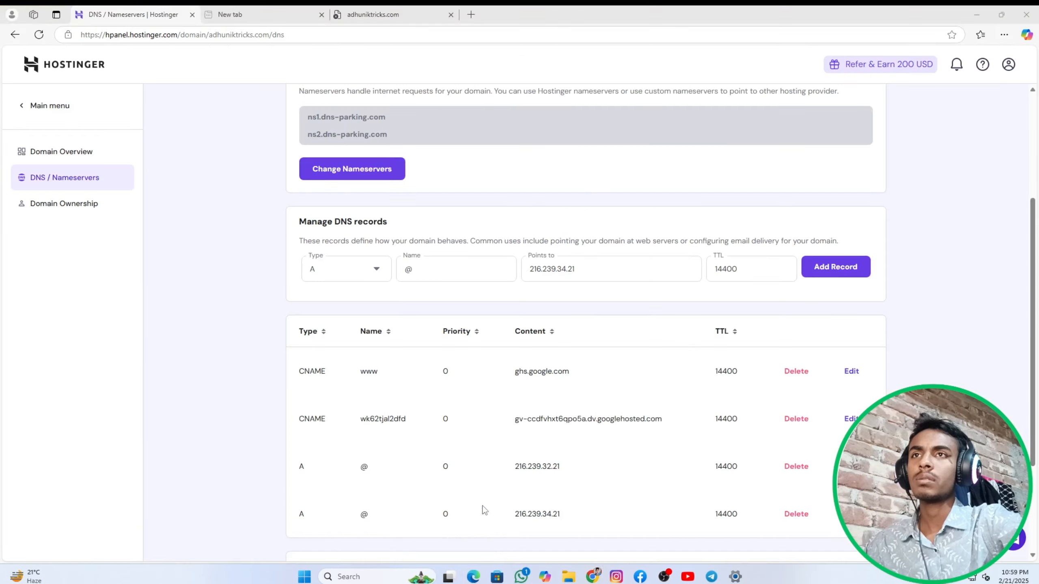
pyautogui.doubleClick(574, 269)
pyautogui.rightClick(575, 271)
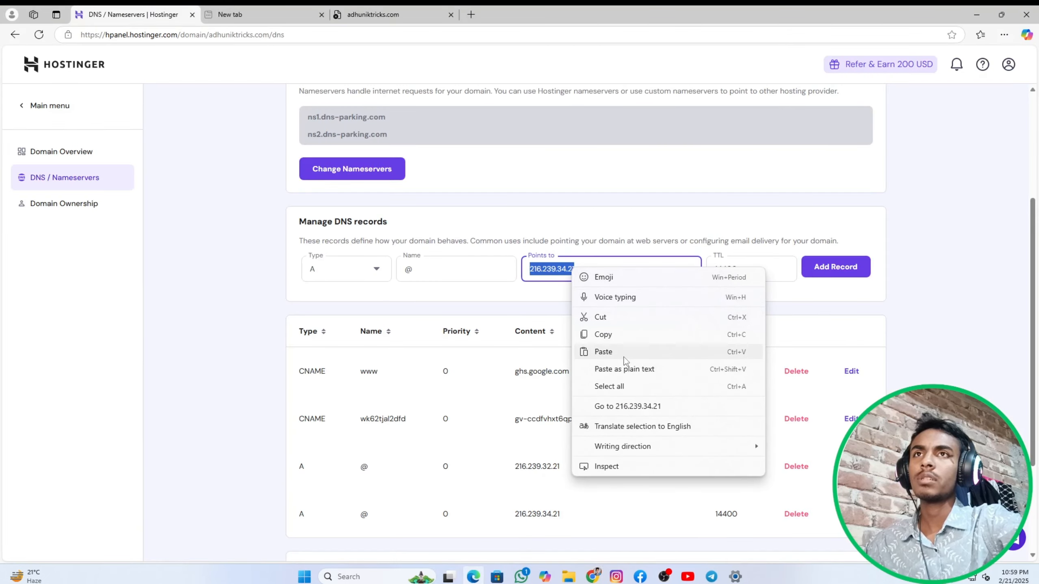
pyautogui.click(626, 354)
pyautogui.click(804, 271)
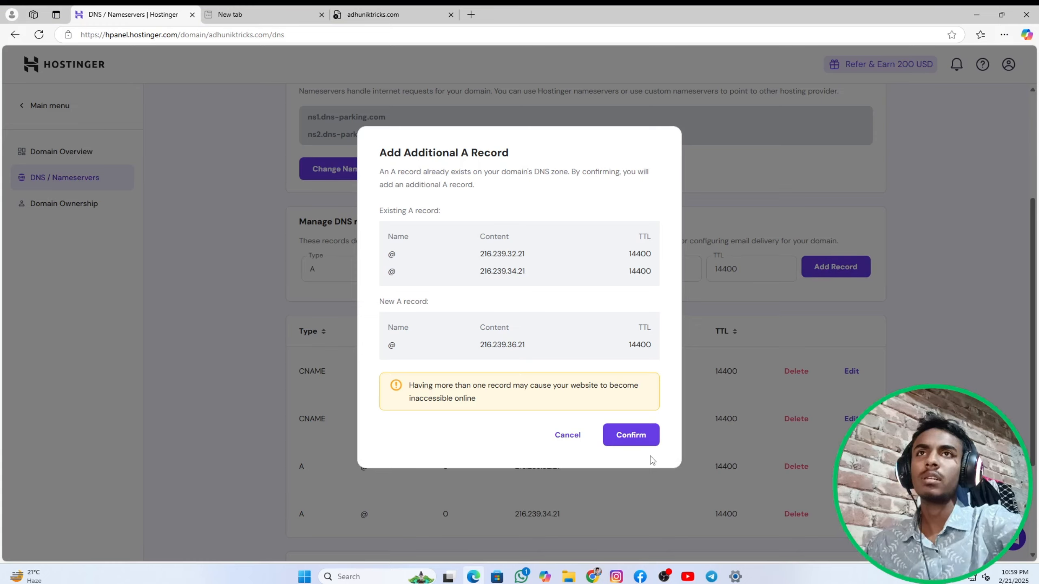
pyautogui.click(633, 435)
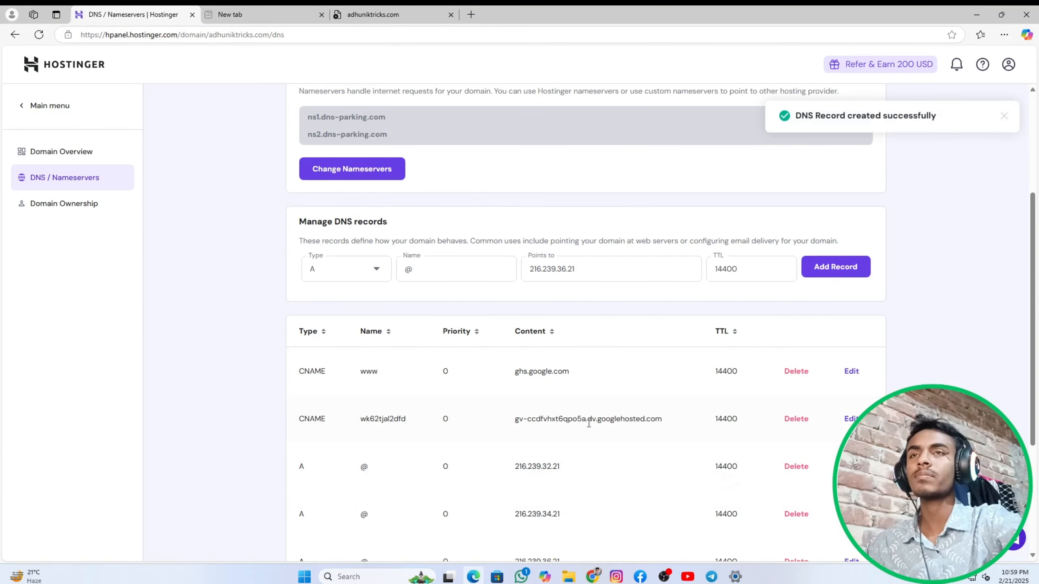
# - Switch to the Blogger Help article in Chrome and copy the fourth A-record IP address, 216.239.38.21
pyautogui.moveTo(593, 579)
pyautogui.click(539, 522)
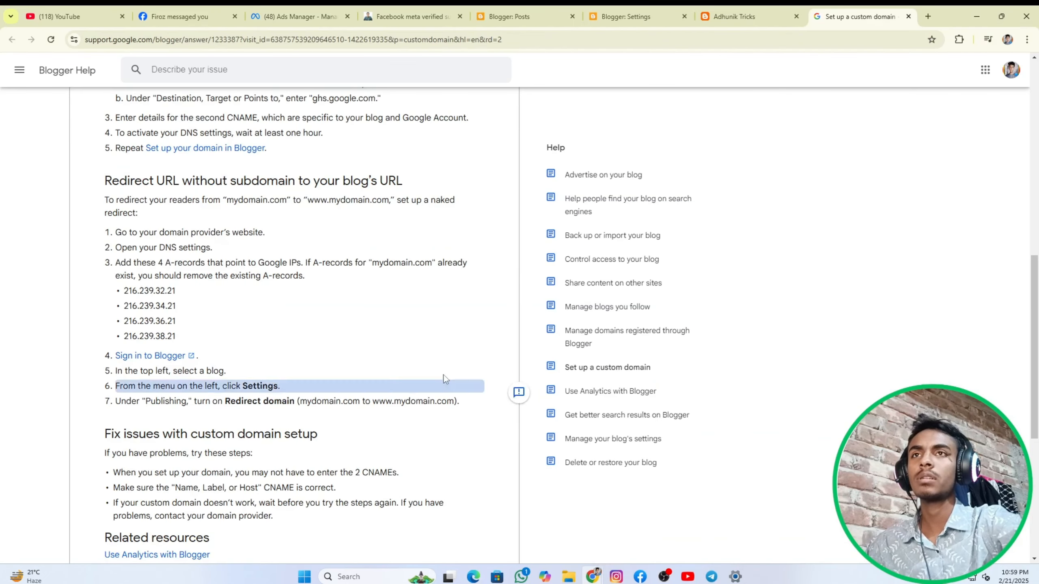
pyautogui.doubleClick(147, 333)
pyautogui.rightClick(168, 338)
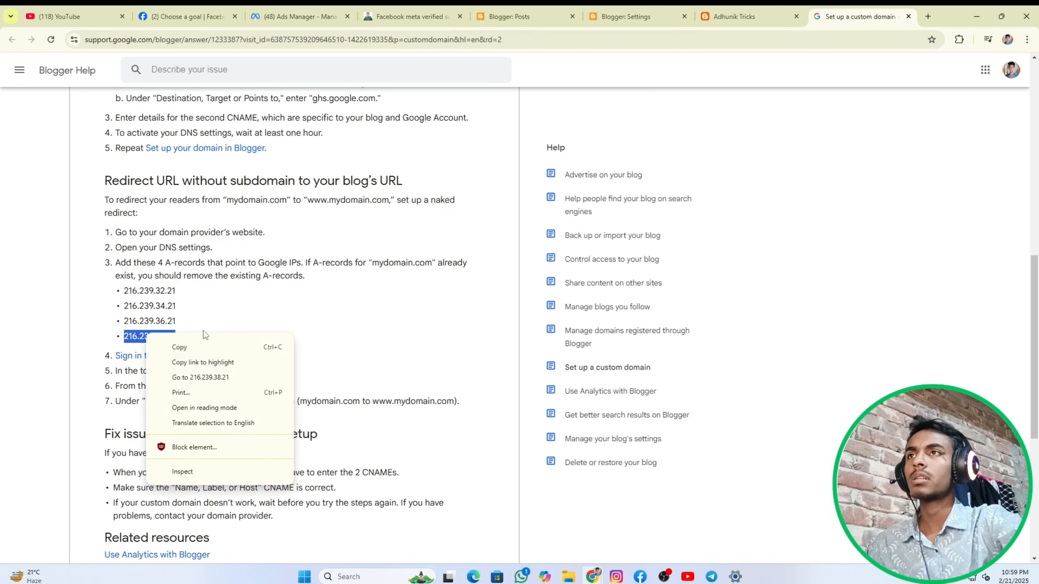
pyautogui.click(192, 347)
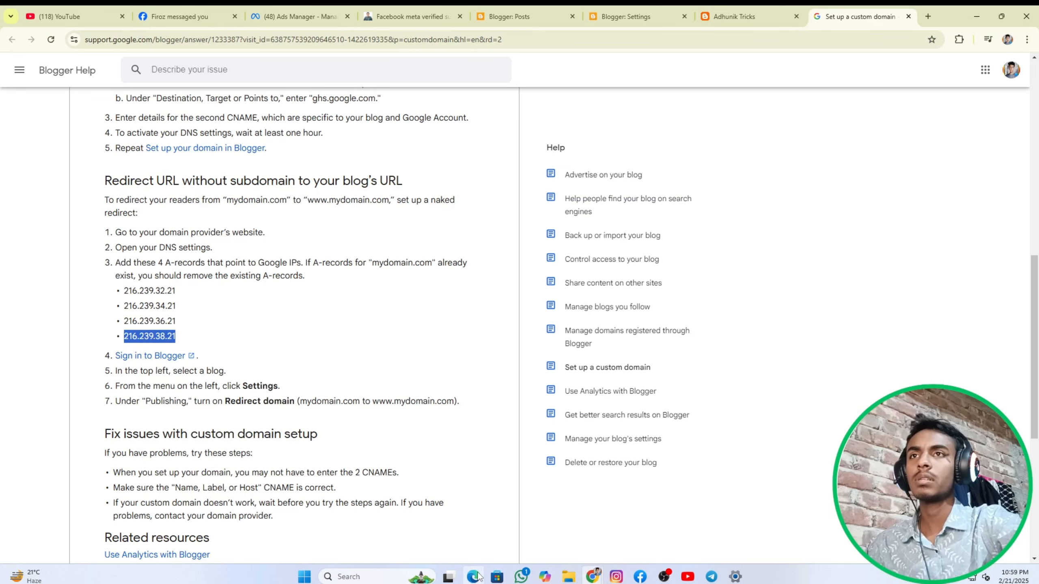
# - Back in Hostinger in Edge, add and confirm an additional A record for @ pointing to 216.239.38.21, and review the record list
pyautogui.moveTo(473, 577)
pyautogui.click(485, 504)
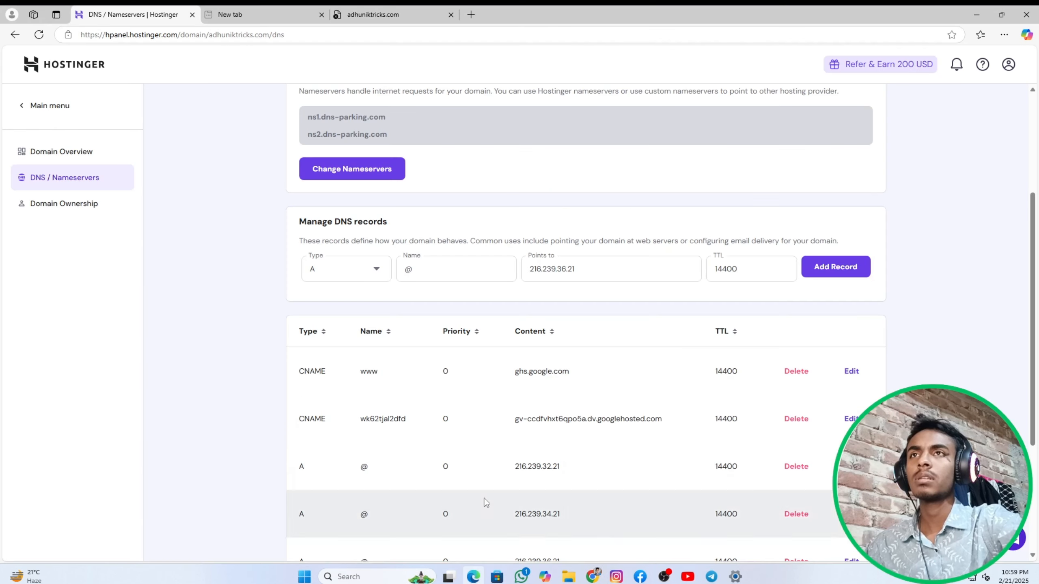
pyautogui.doubleClick(579, 268)
pyautogui.rightClick(579, 269)
pyautogui.click(619, 354)
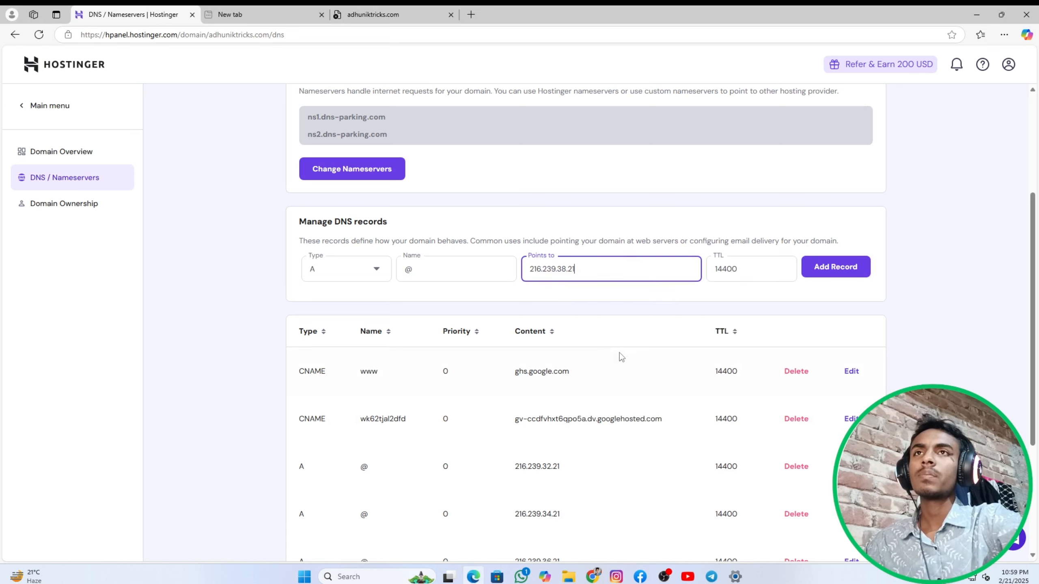
pyautogui.click(859, 267)
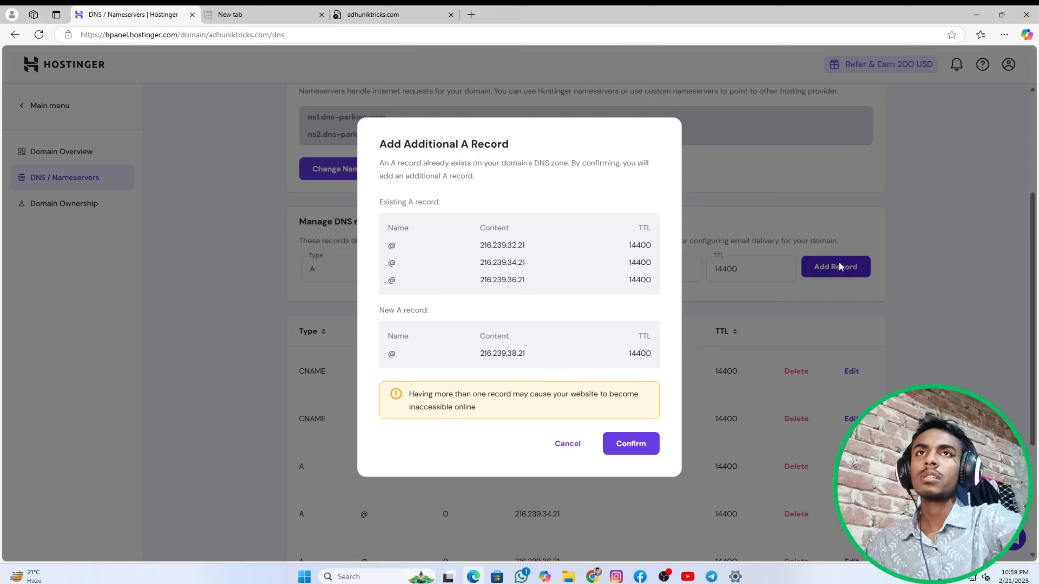
pyautogui.click(627, 443)
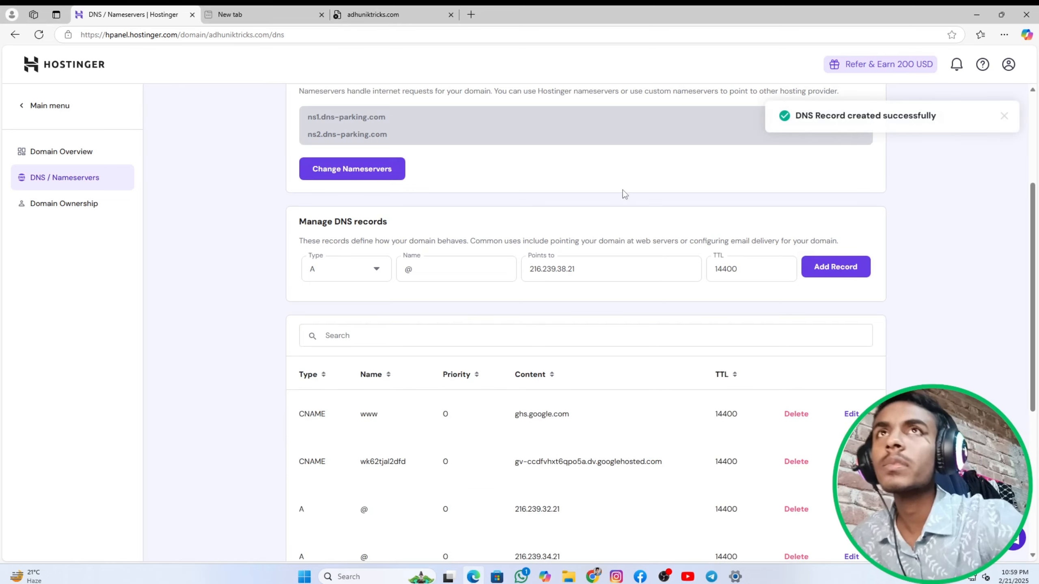
pyautogui.scroll(-3, 607, 416)
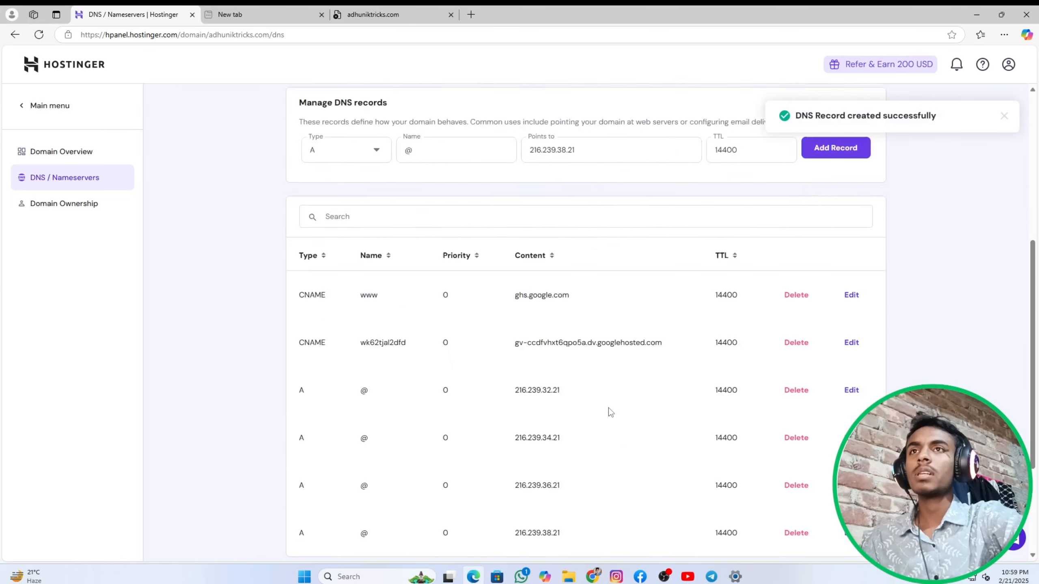
pyautogui.scroll(3, 609, 407)
pyautogui.scroll(5, 597, 417)
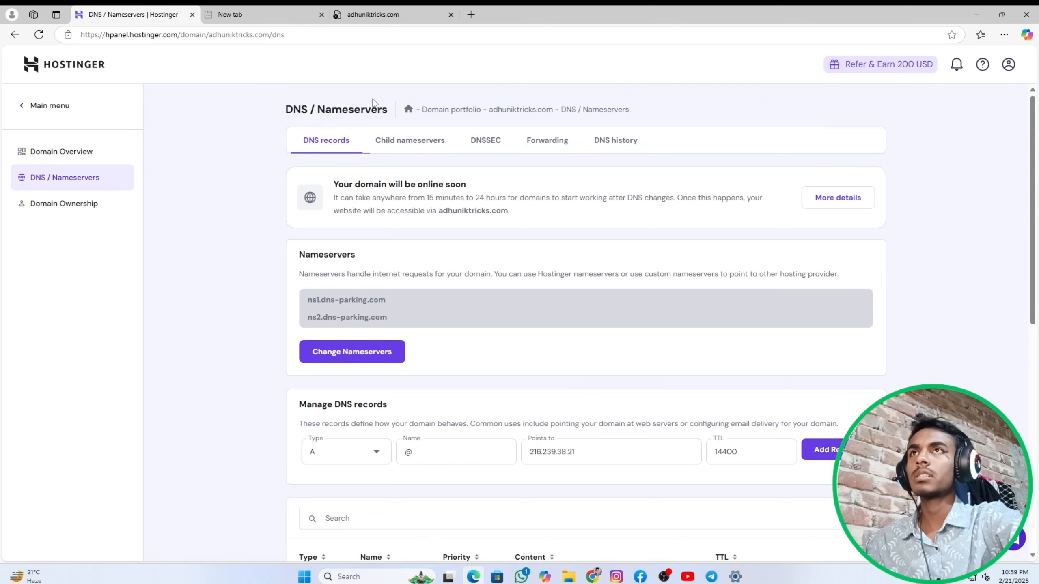
pyautogui.moveTo(593, 576)
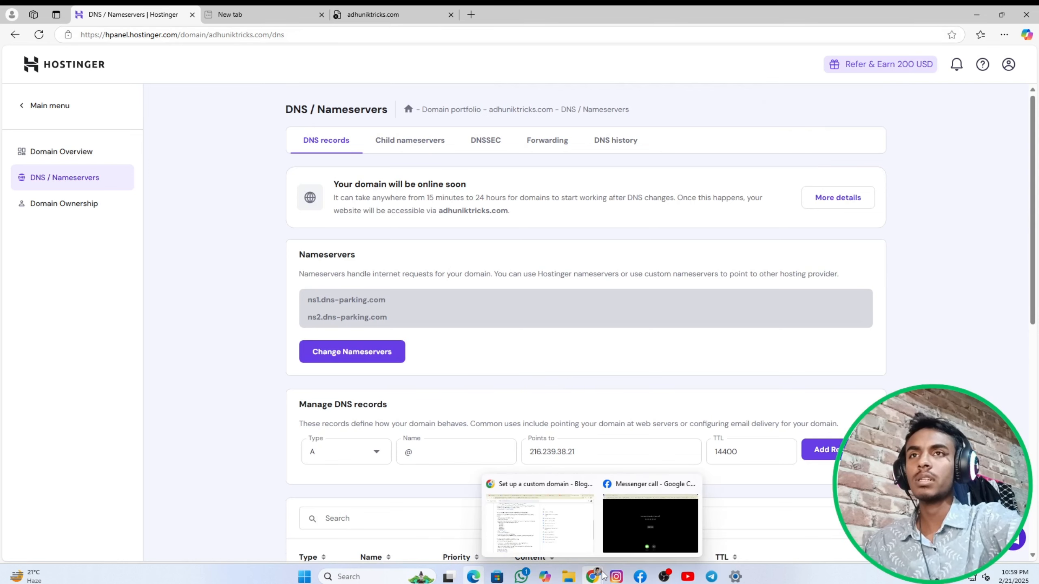
pyautogui.click(525, 528)
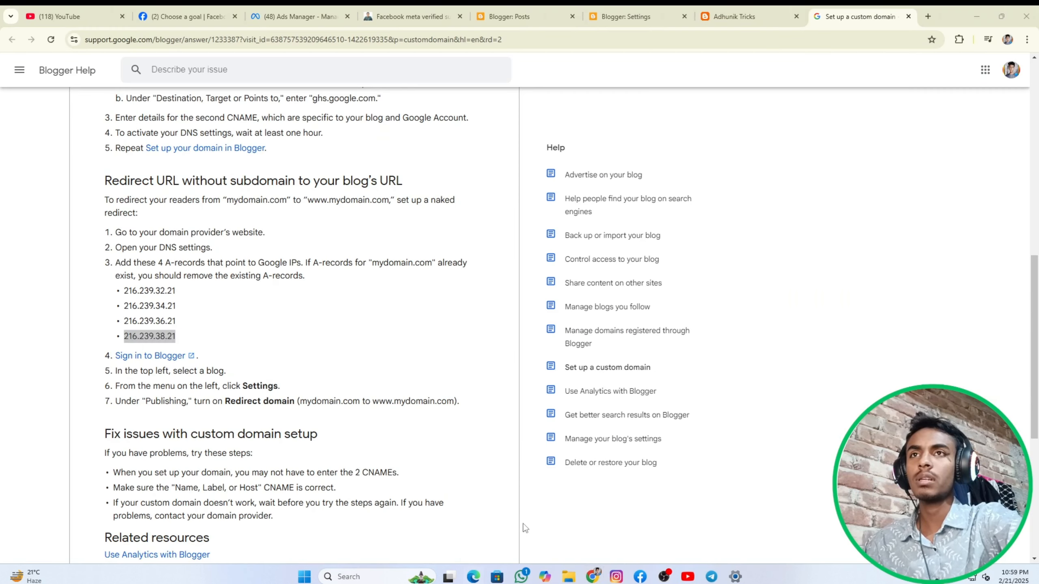
pyautogui.click(626, 9)
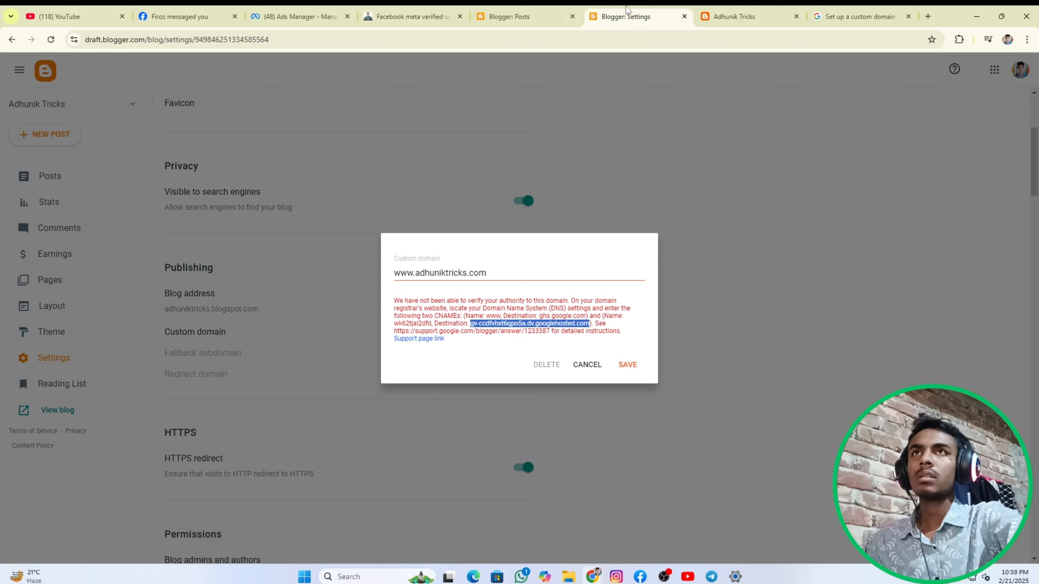
pyautogui.click(625, 363)
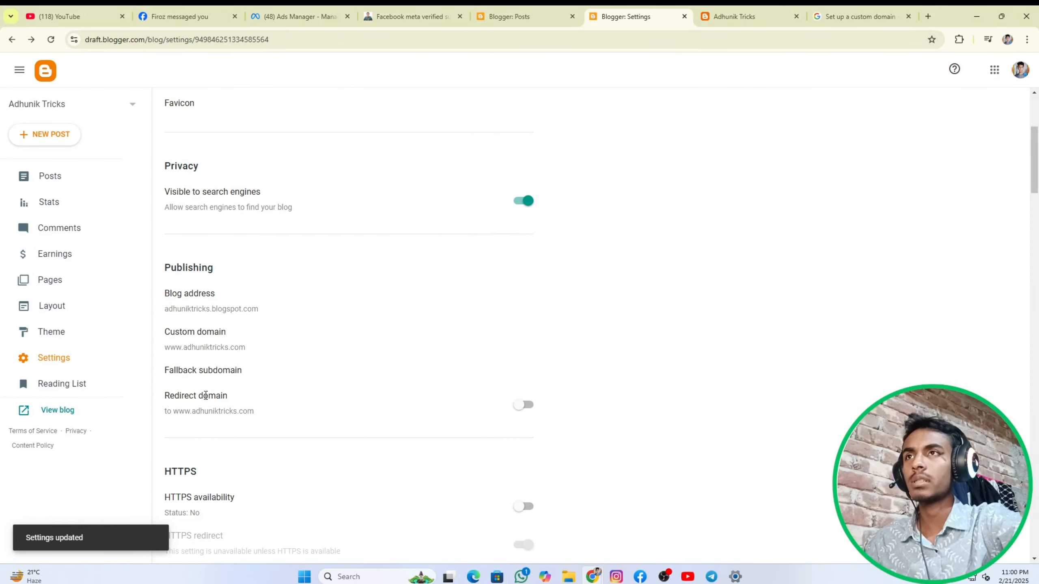
pyautogui.click(524, 405)
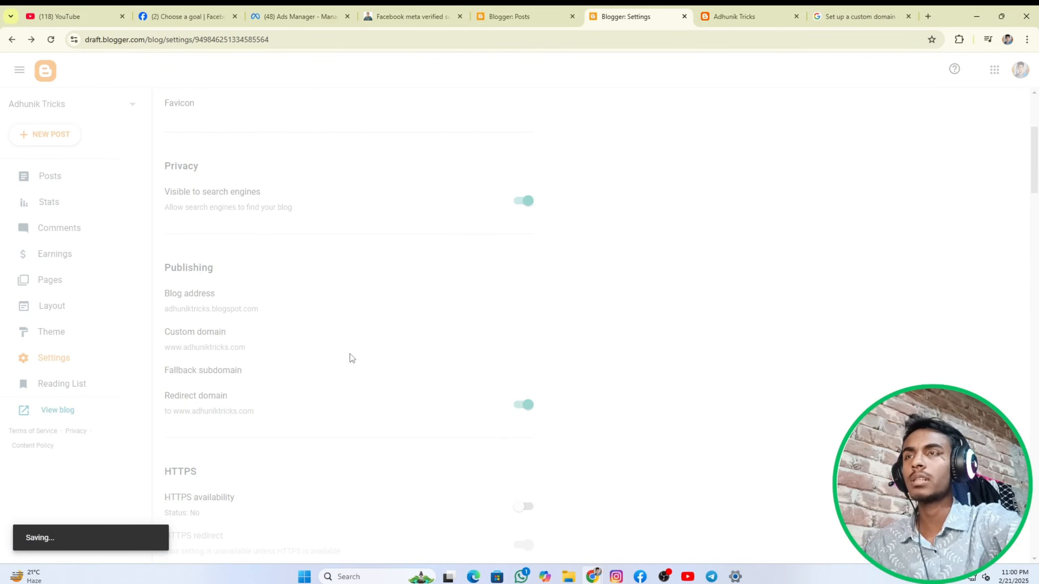
pyautogui.scroll(-1, 304, 405)
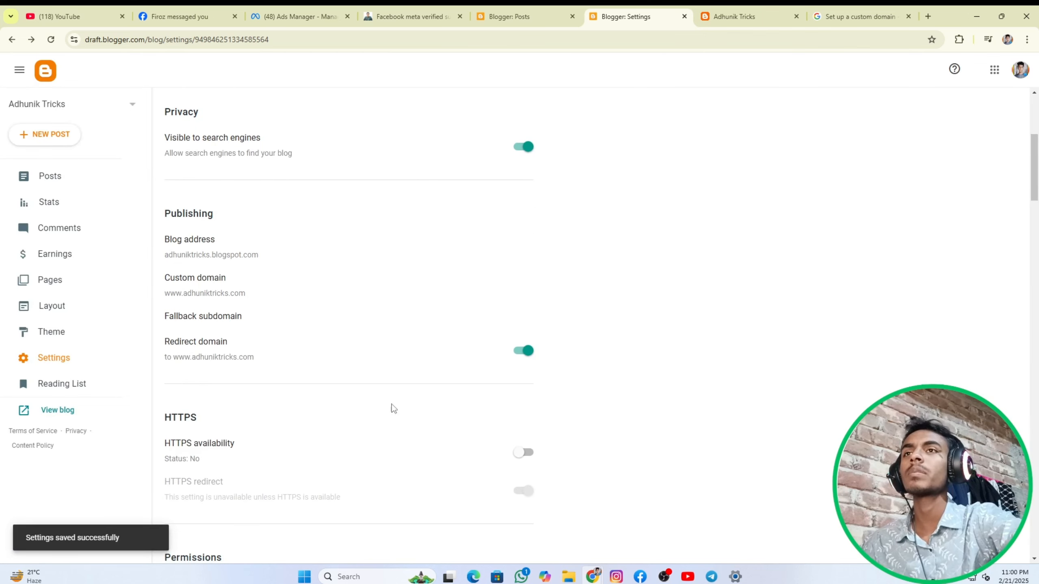
pyautogui.click(525, 453)
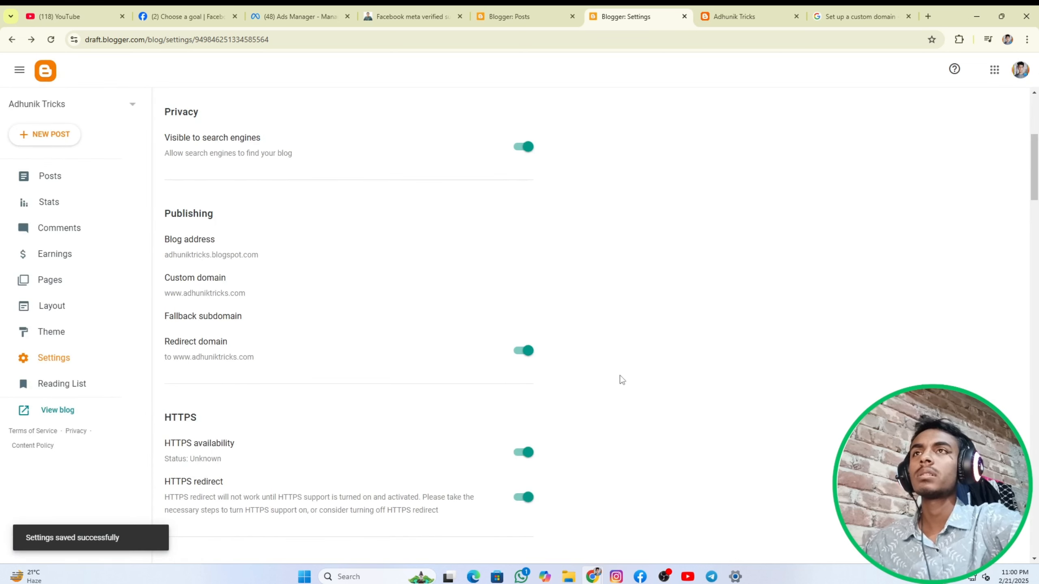
pyautogui.scroll(-3, 473, 336)
pyautogui.scroll(-5, 365, 327)
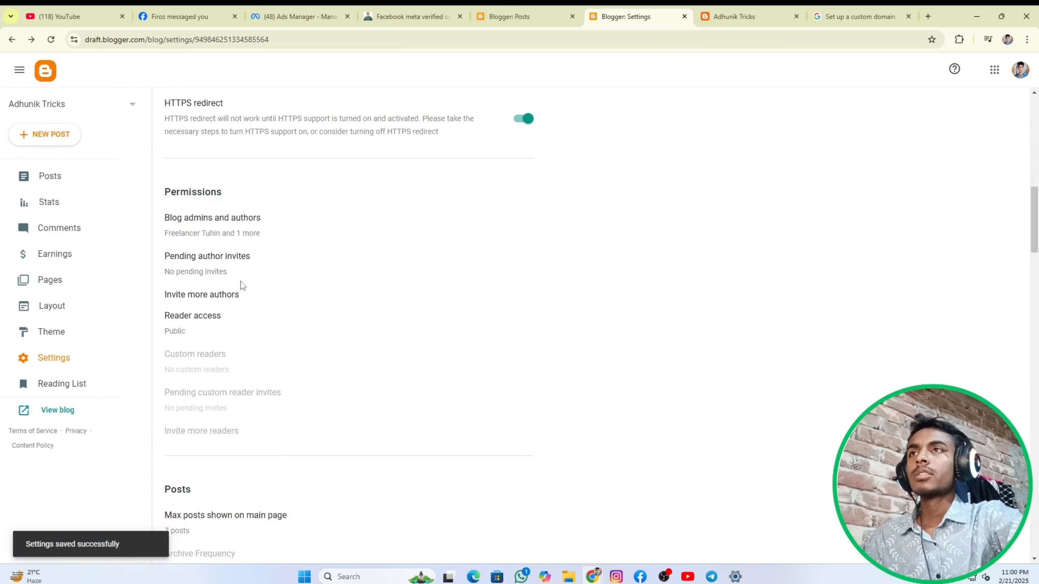
pyautogui.scroll(4, 215, 336)
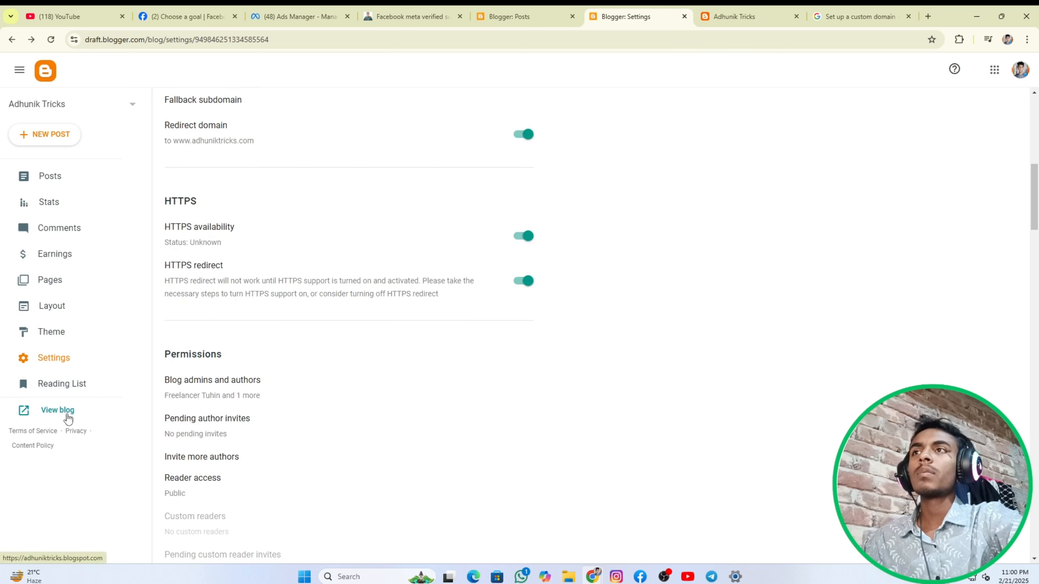
# - Reload the open Adhunik Tricks blog page to test whether it loads on the custom domain
pyautogui.click(747, 10)
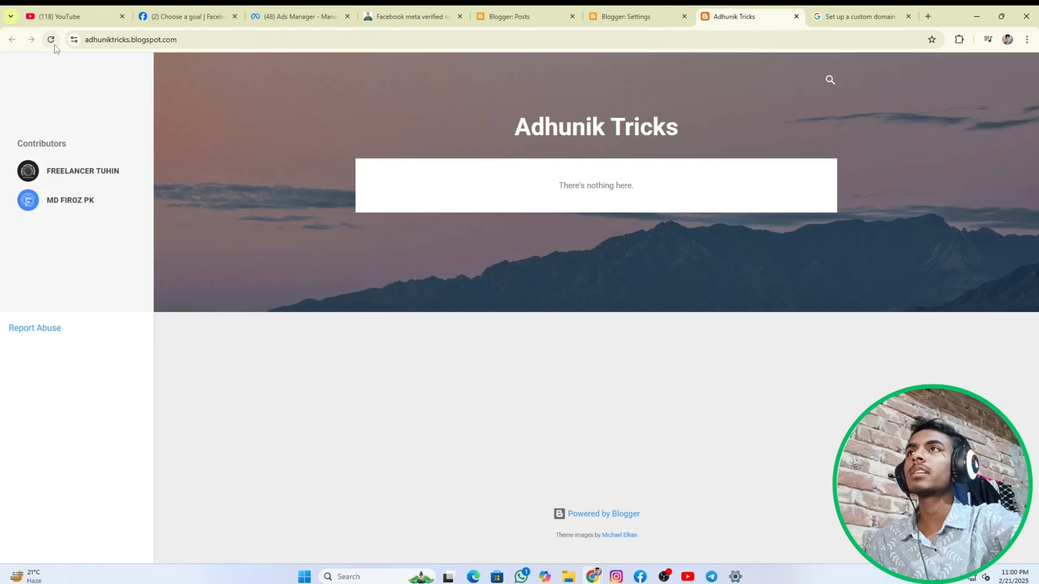
pyautogui.click(52, 41)
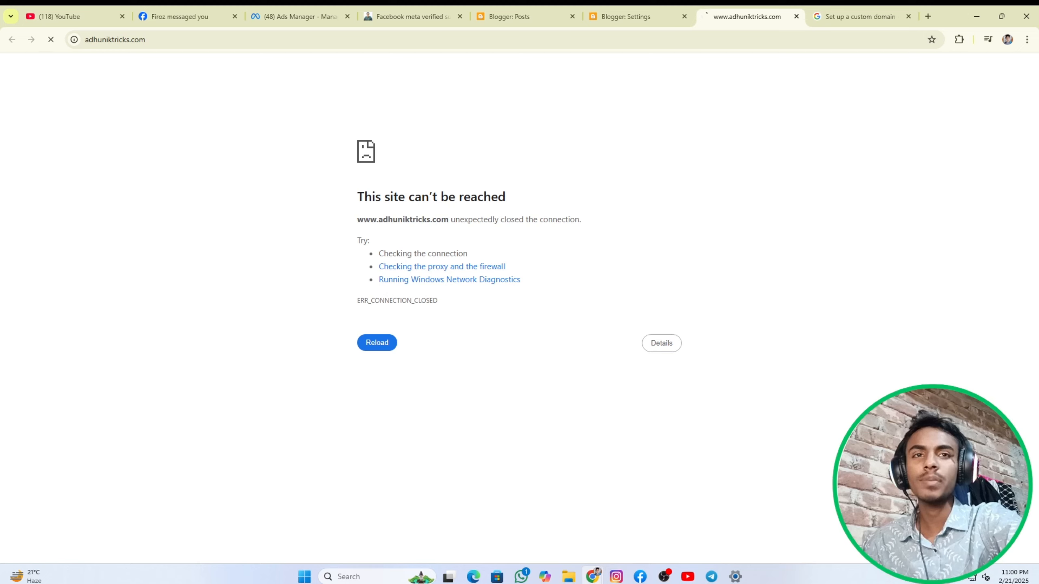
pyautogui.click(365, 347)
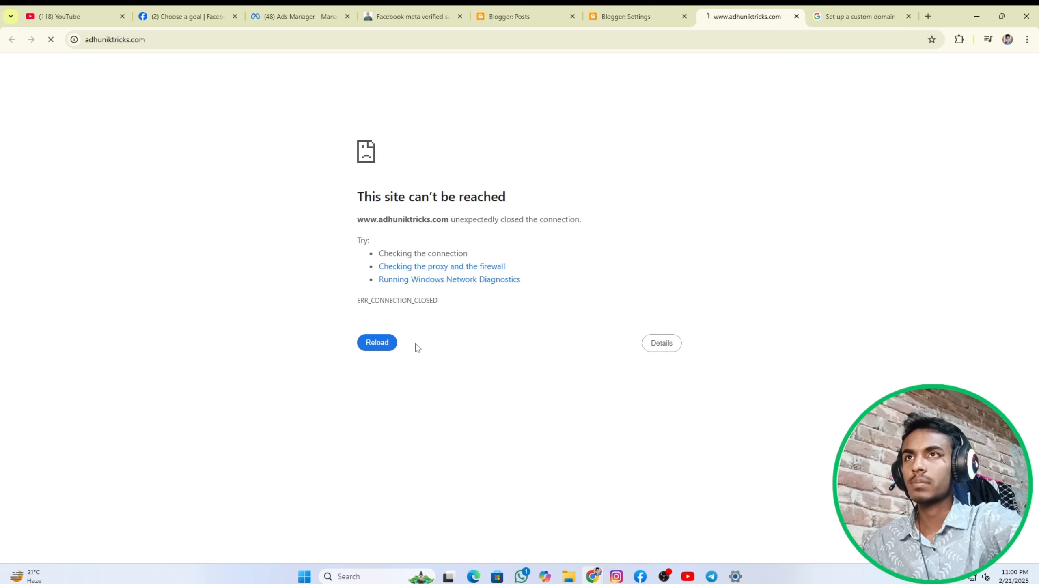
pyautogui.click(385, 344)
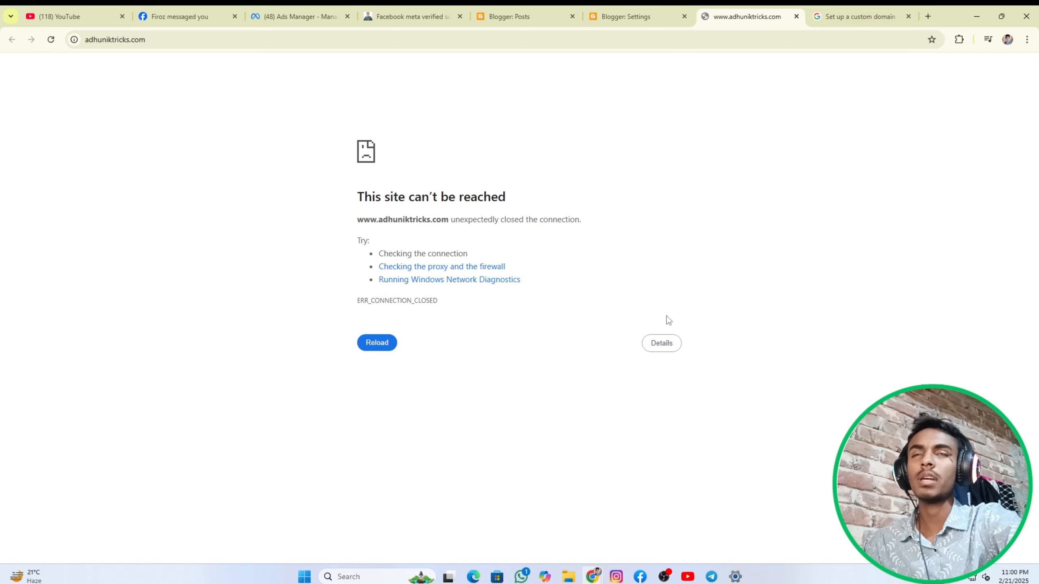
pyautogui.click(672, 582)
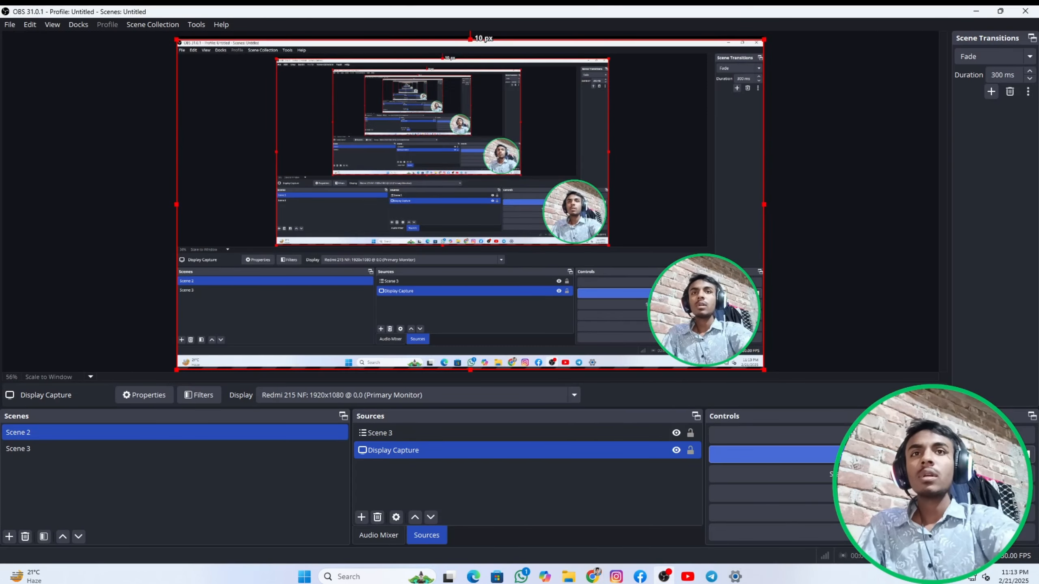
# - Return to Chrome and check the custom domain and redirect domain in the Blogger settings, leaving the custom domain dialog without changes
pyautogui.click(589, 579)
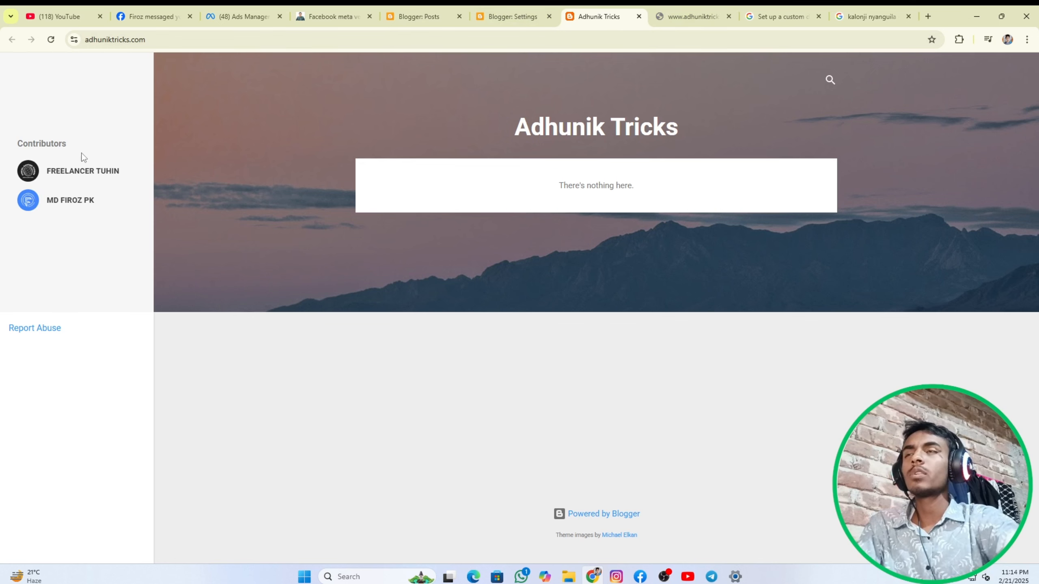
pyautogui.click(504, 9)
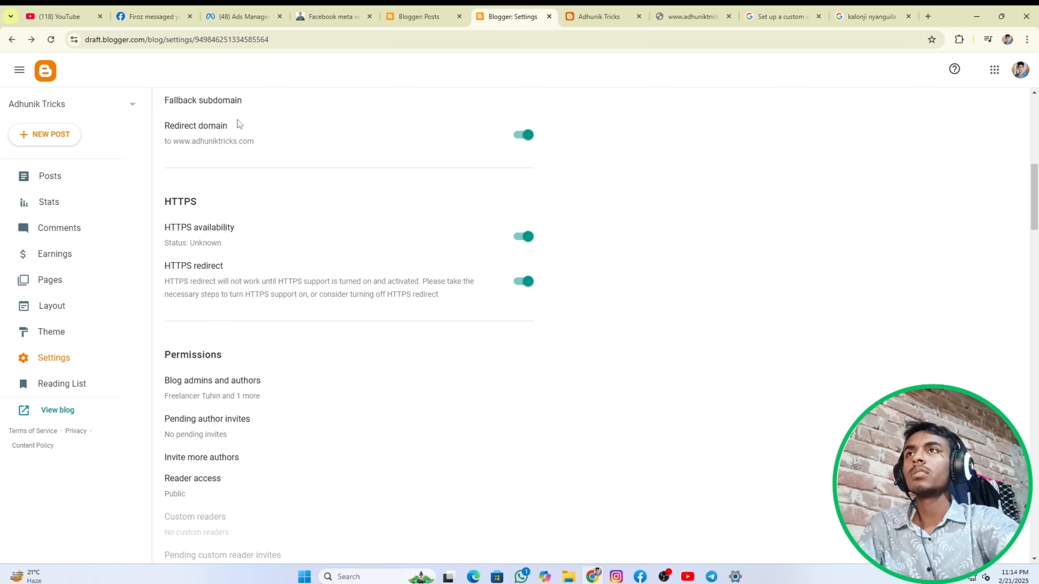
pyautogui.scroll(1, 197, 232)
pyautogui.moveTo(174, 194); pyautogui.dragTo(260, 197)
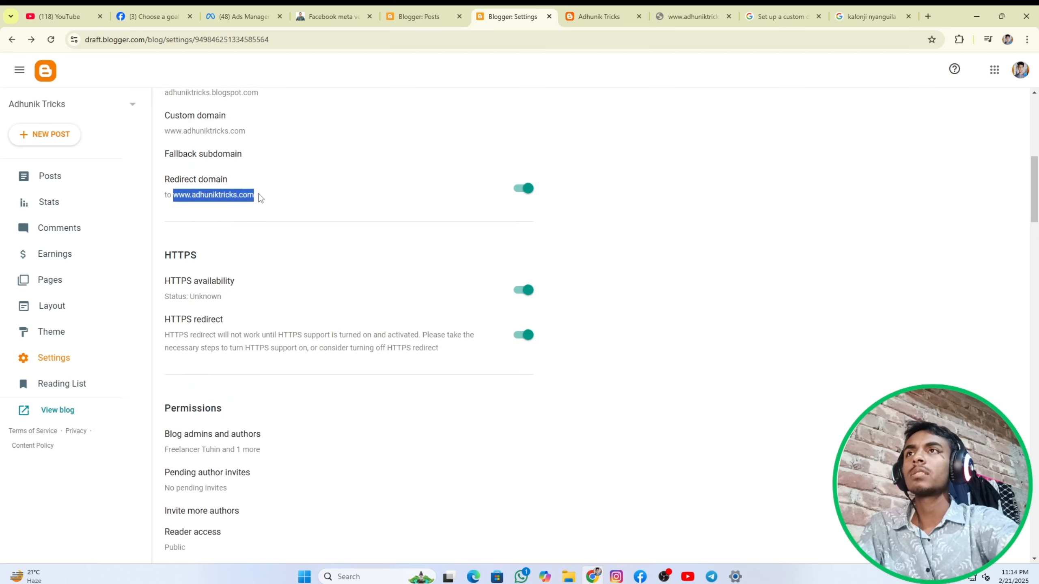
pyautogui.moveTo(206, 131); pyautogui.dragTo(278, 131)
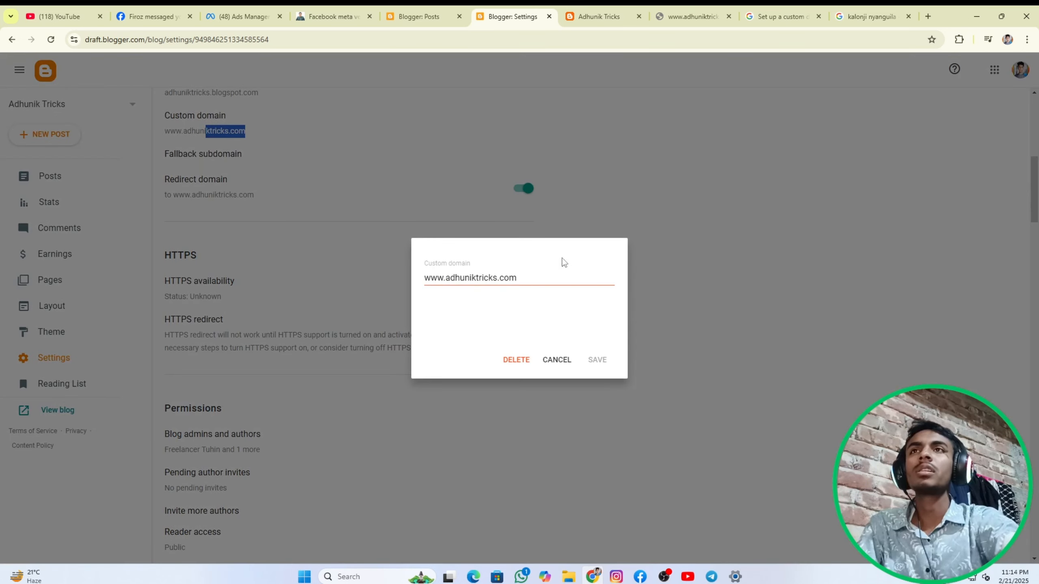
pyautogui.click(551, 359)
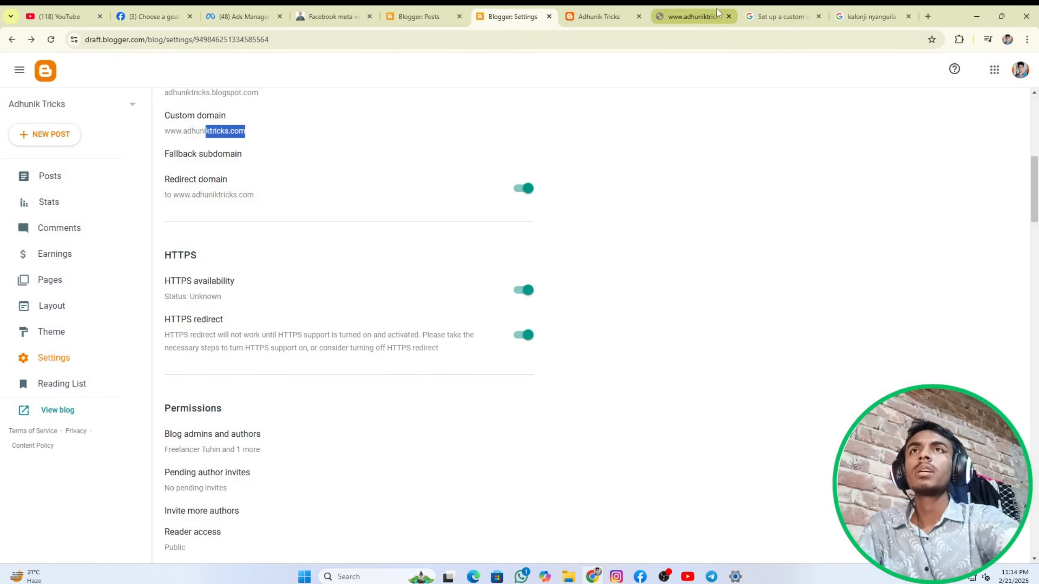
# - Reload the failed adhuniktricks.com page and check the blog and its web address
pyautogui.click(716, 13)
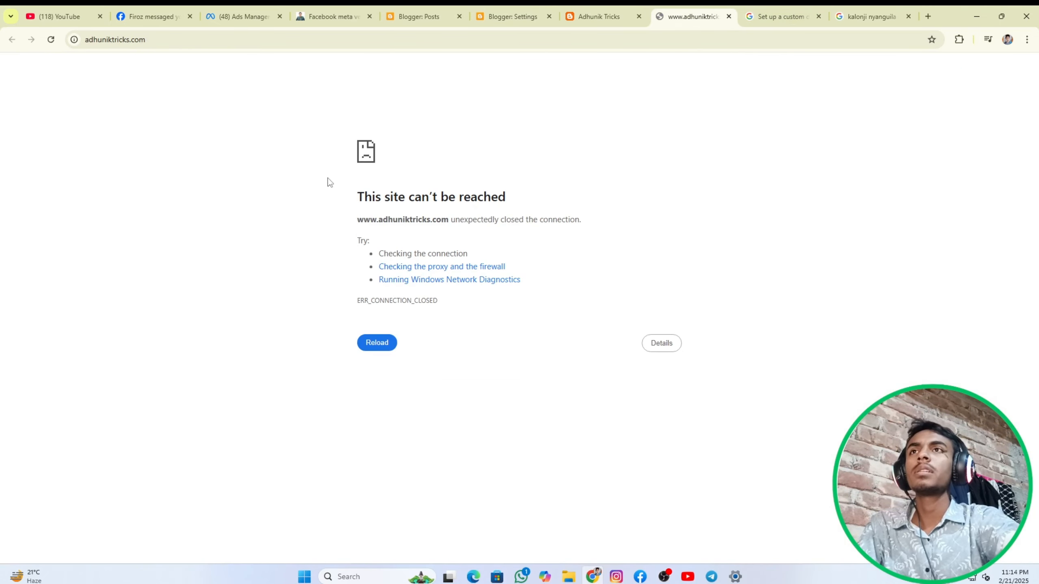
pyautogui.click(394, 343)
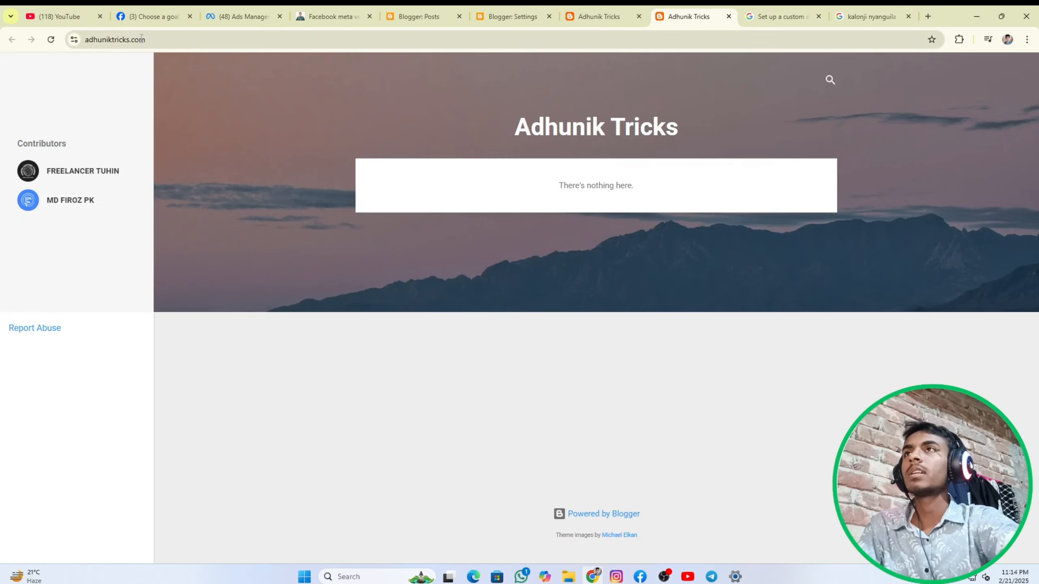
pyautogui.tripleClick(142, 40)
pyautogui.click(228, 78)
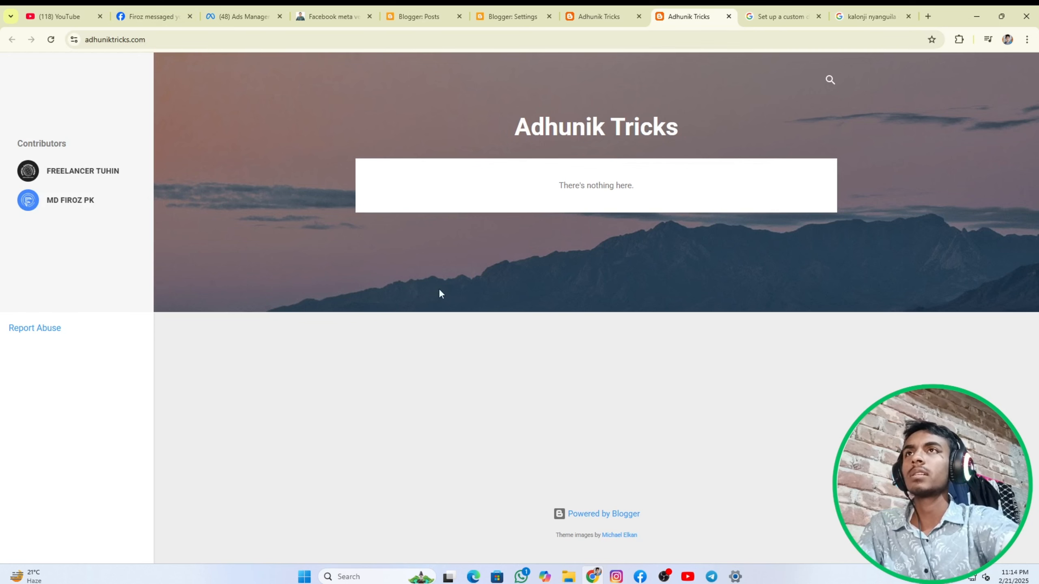
# - Switch to Hostinger in Edge and view the saved payment methods in the account's billing section
pyautogui.click(473, 578)
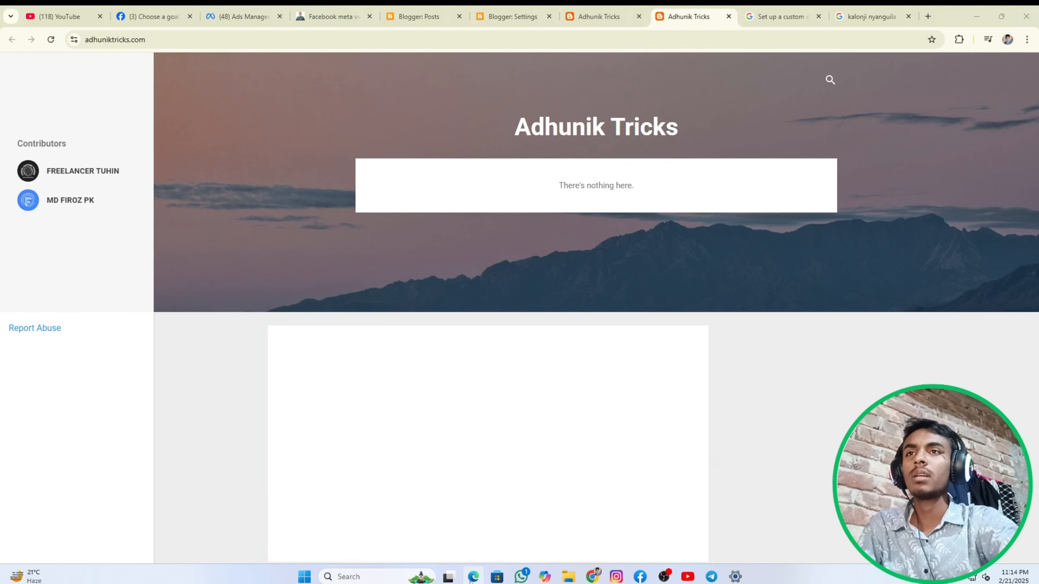
pyautogui.scroll(8, 343, 303)
pyautogui.scroll(1, 555, 209)
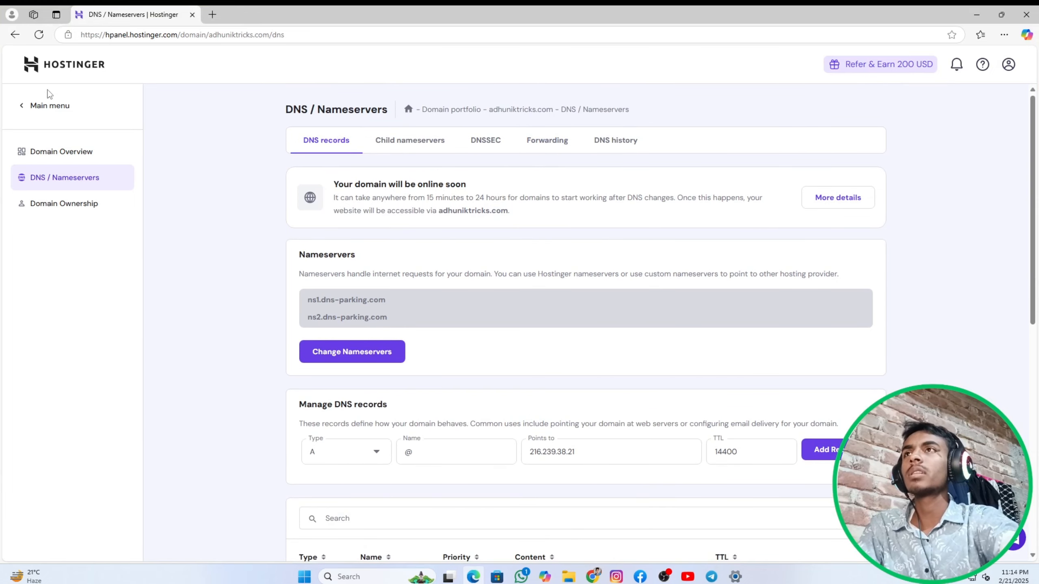
pyautogui.click(43, 106)
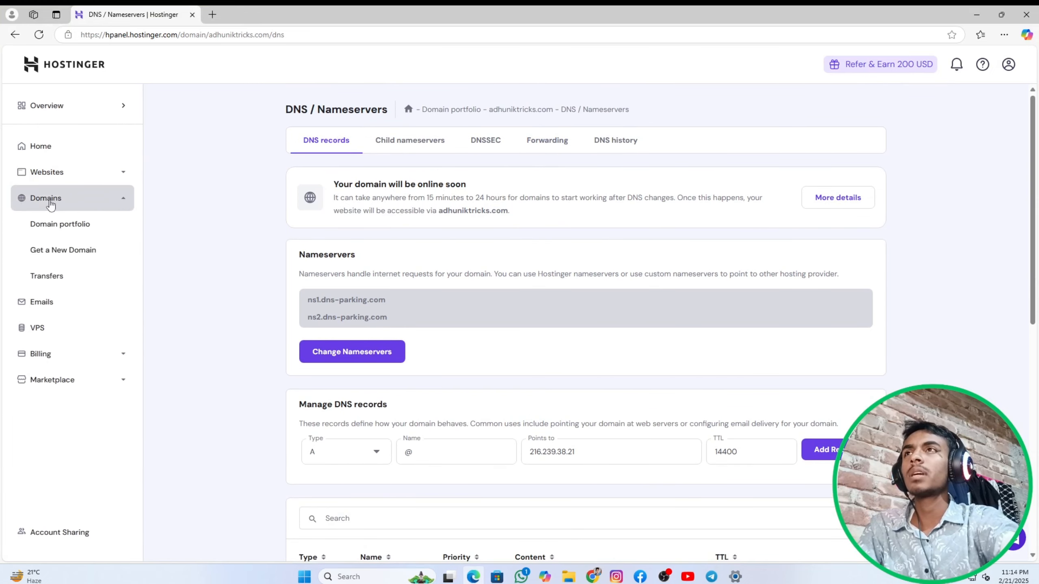
pyautogui.click(54, 357)
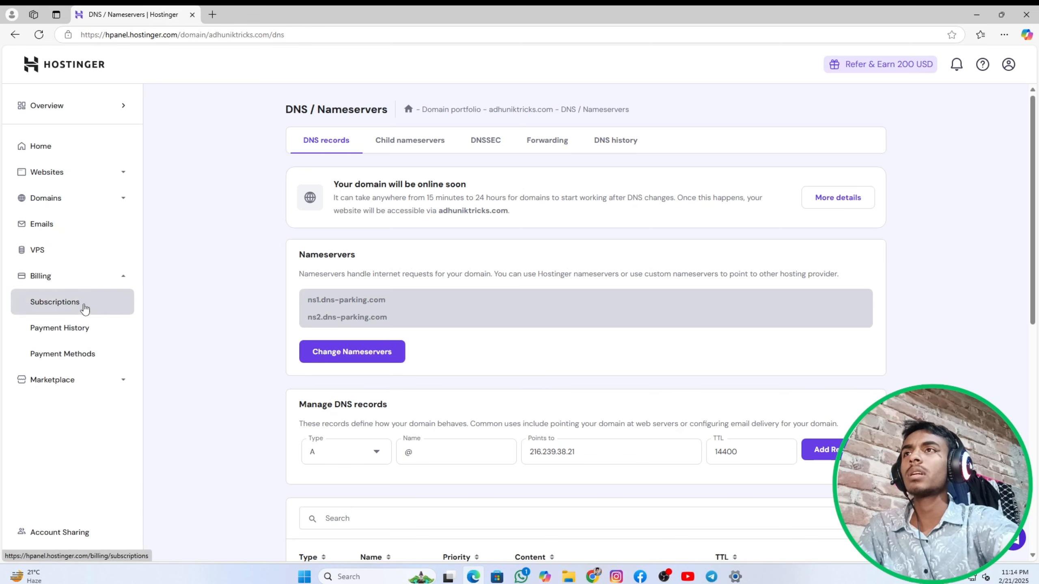
pyautogui.click(84, 354)
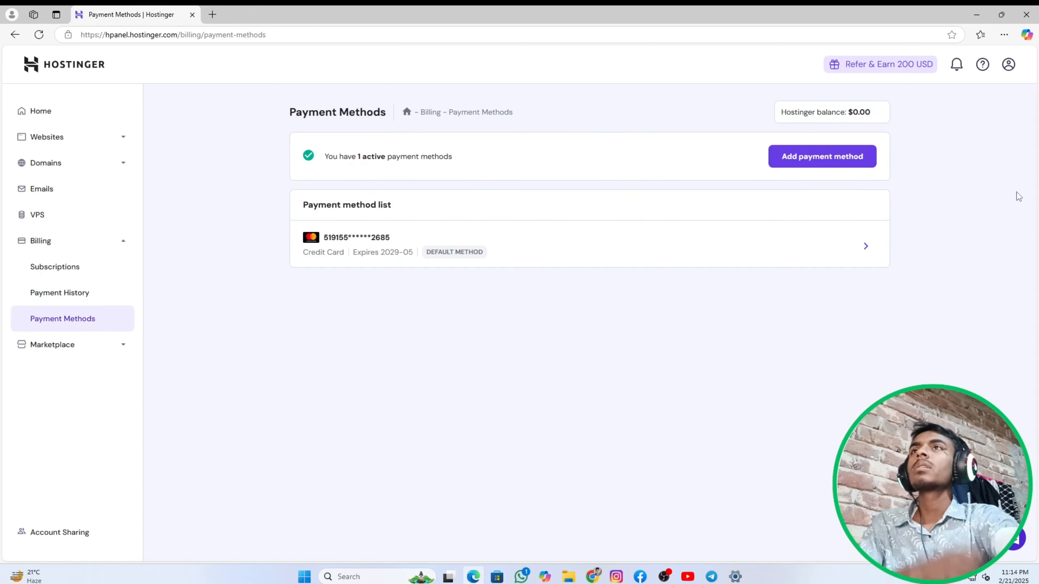
pyautogui.moveTo(344, 238); pyautogui.dragTo(536, 221)
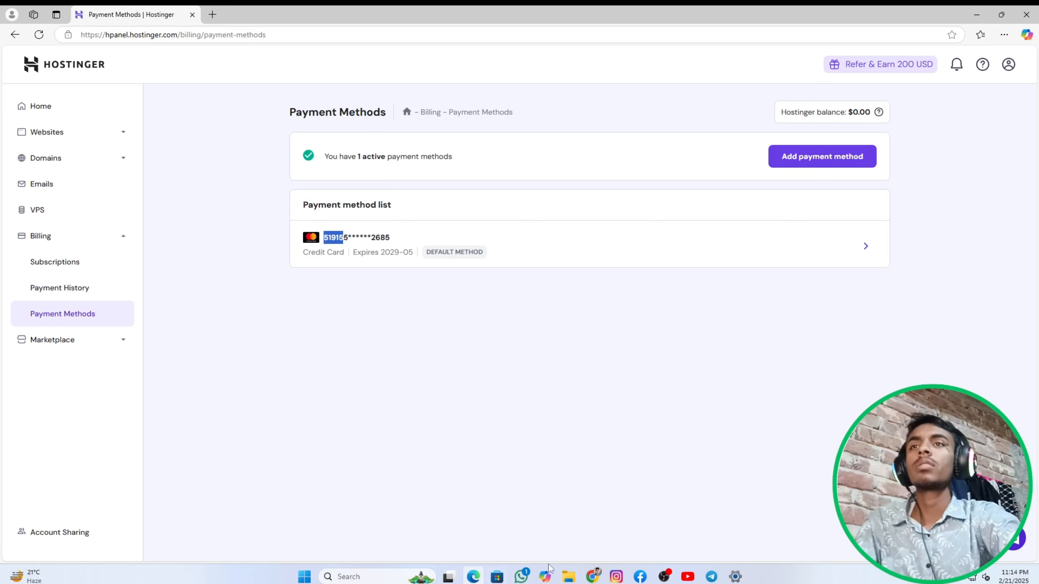
# - Switch to Chrome and open the Facebook Ads Manager page
pyautogui.click(592, 577)
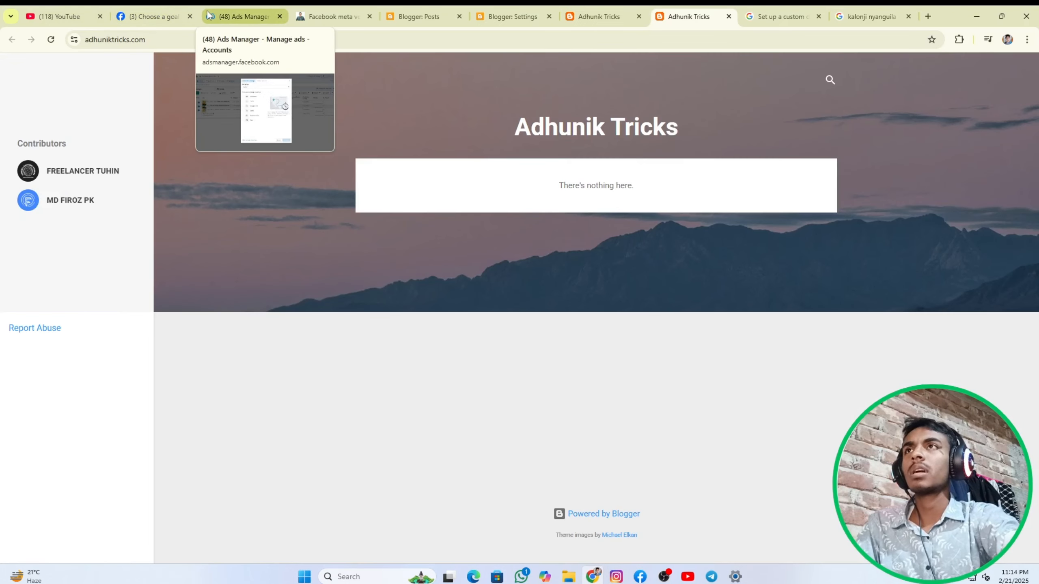
pyautogui.click(272, 17)
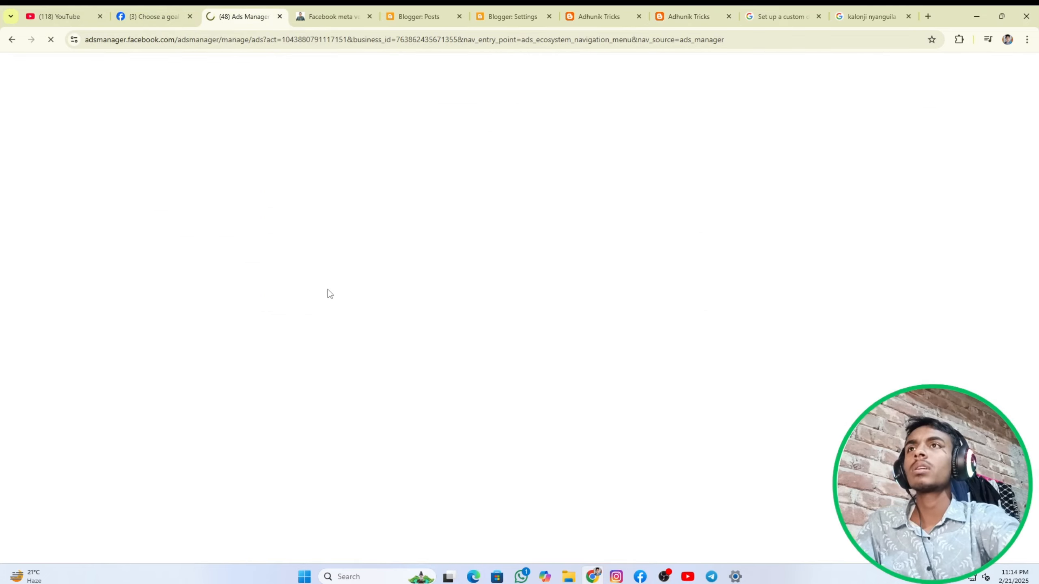